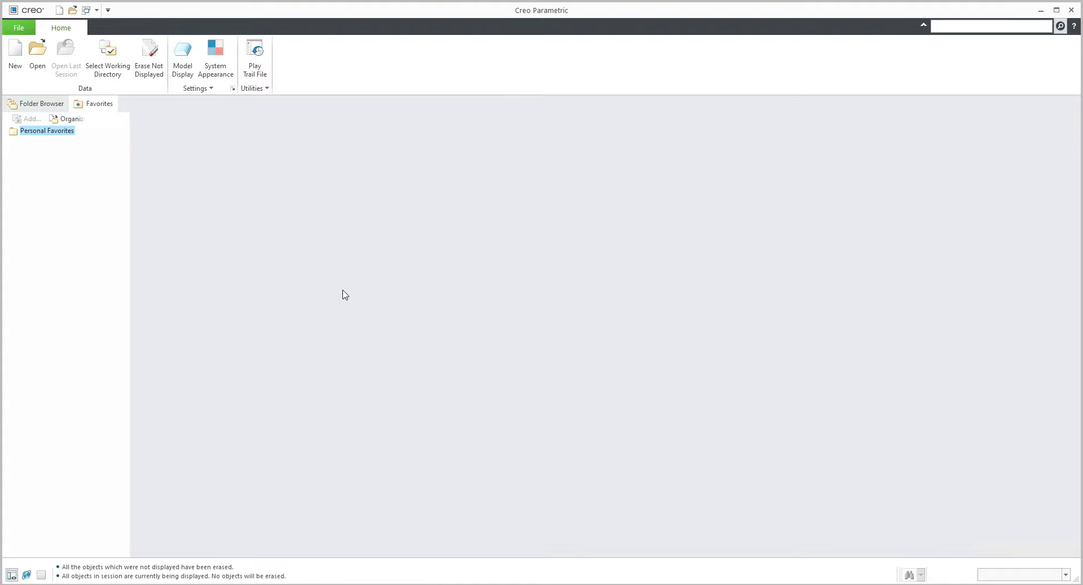
- Create a new solid part named mesh using the default template
click(17, 52)
text(me)
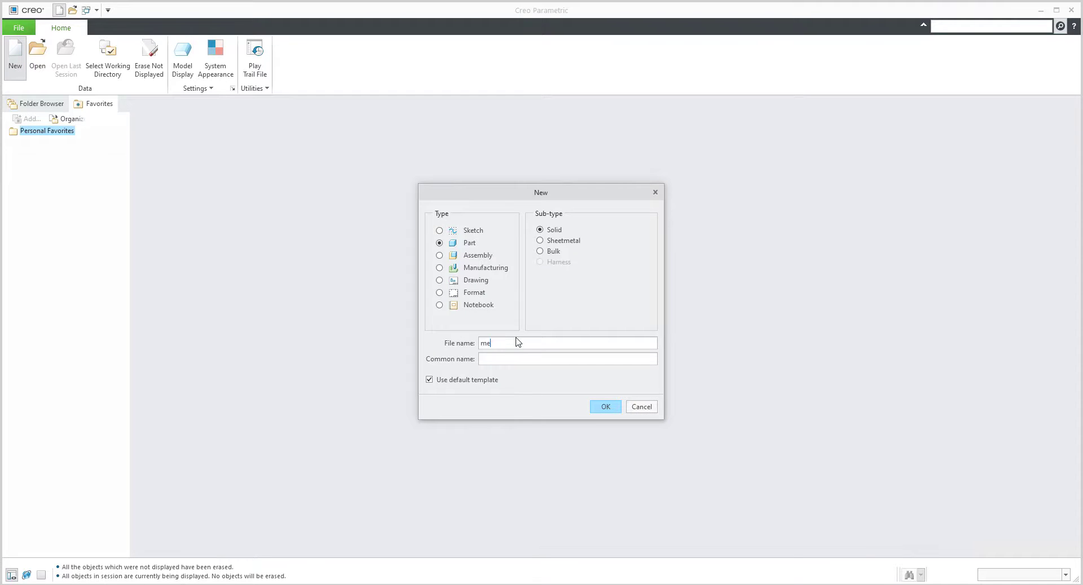
text(sh)
key(Return)
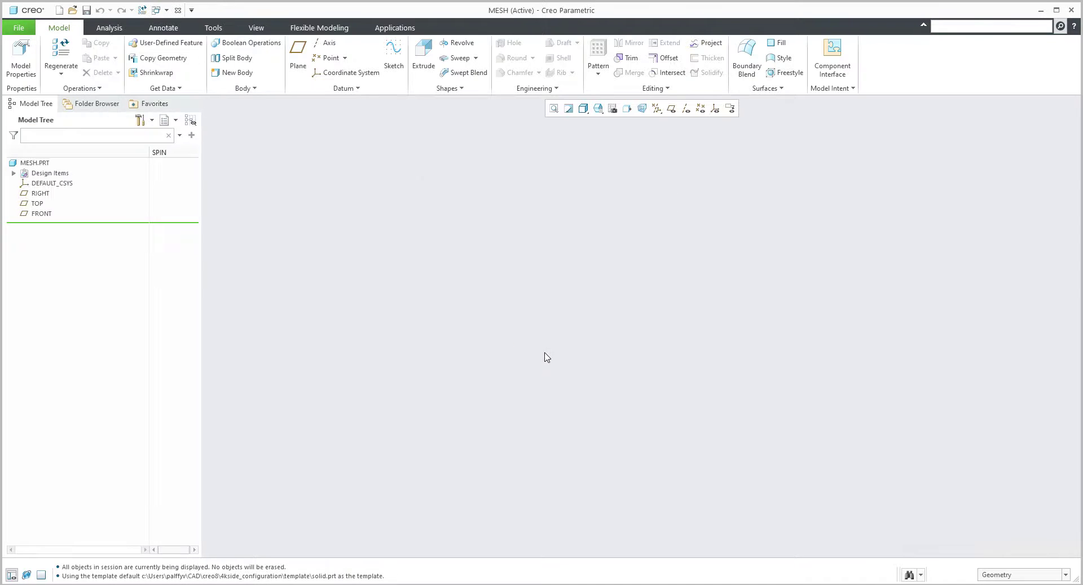
- Start an Extrude on the FRONT plane and sketch a rectangle about 128 mm wide and 261 mm high with one corner at the origin
click(423, 57)
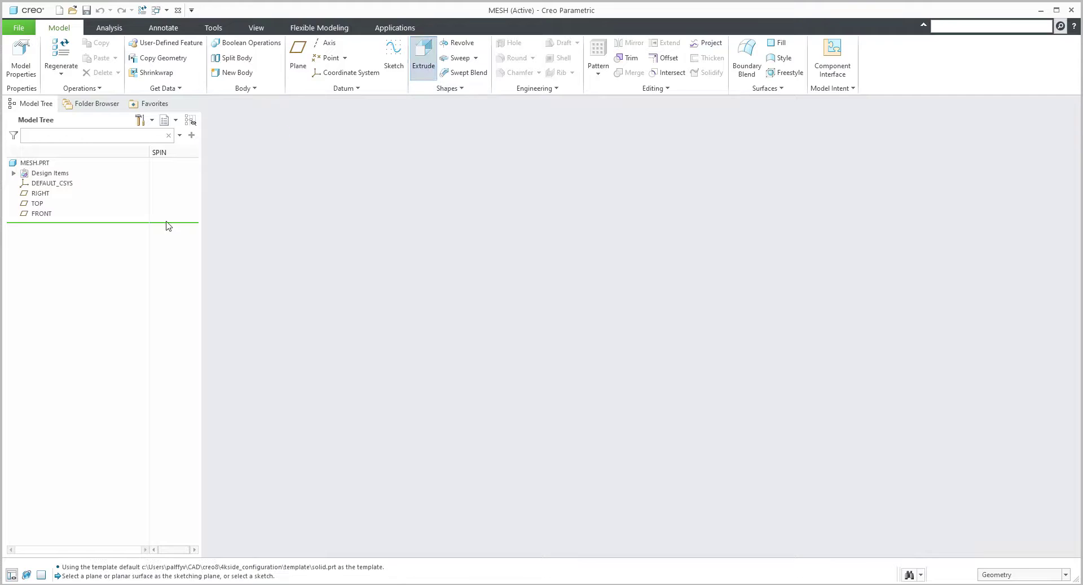
click(42, 214)
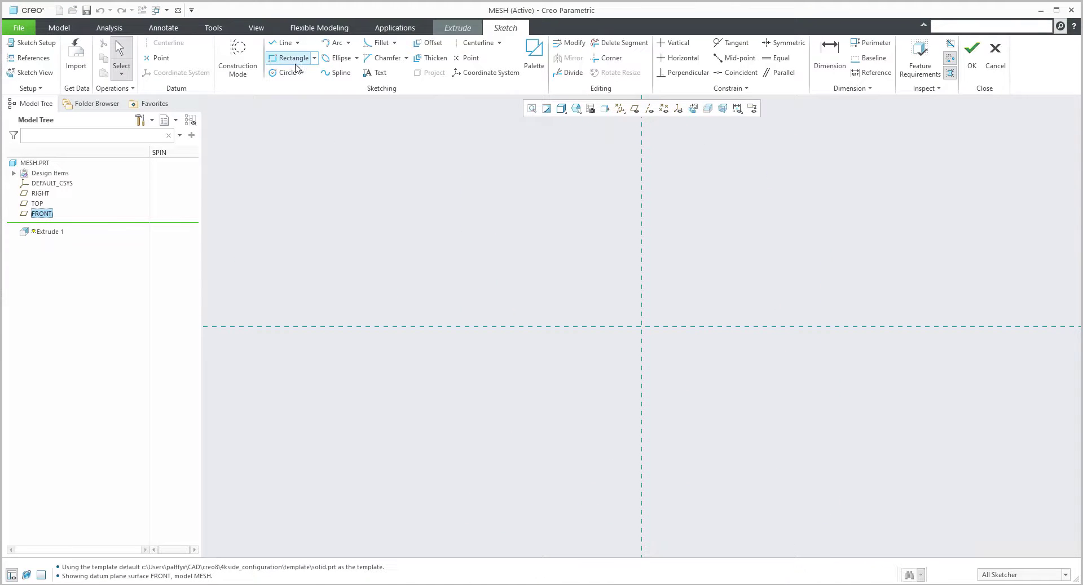
click(294, 58)
click(641, 326)
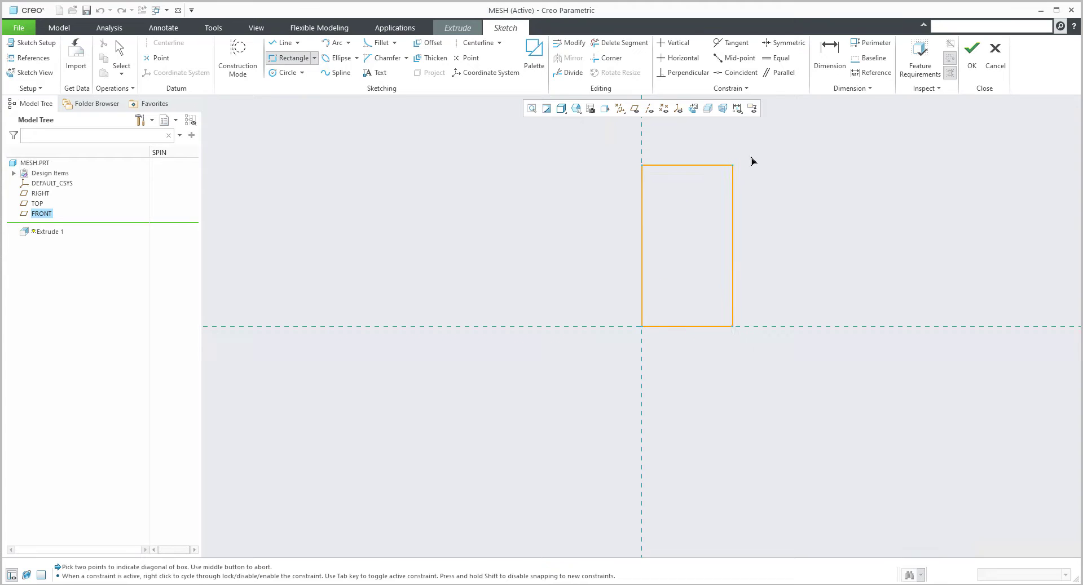
click(735, 136)
middle_click(780, 220)
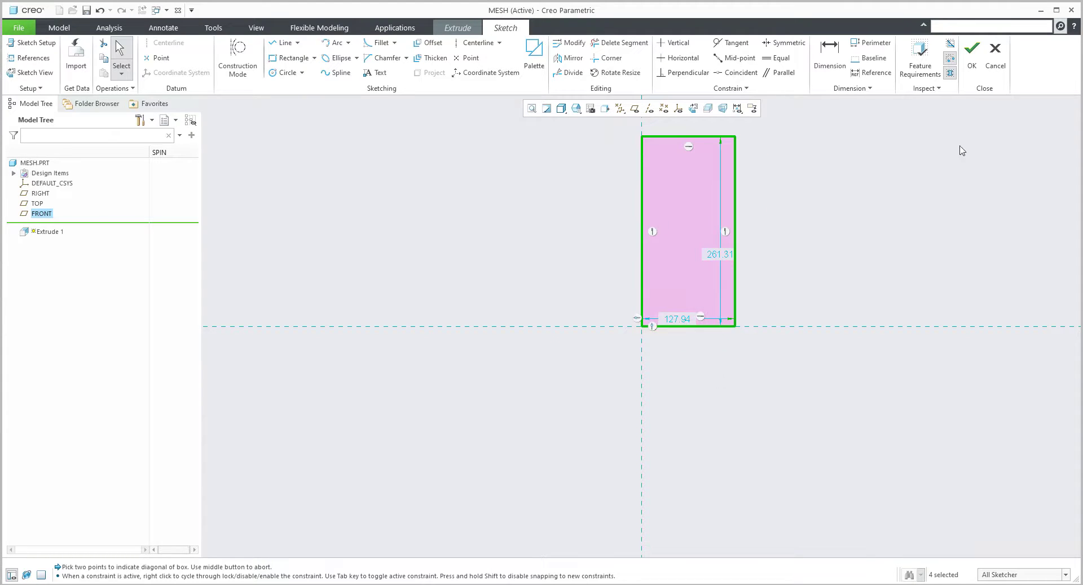
- Finish the rectangle sketch and extrude it as a solid plate about 14.3 mm thick
click(971, 56)
middle_drag(568, 338, 540, 345)
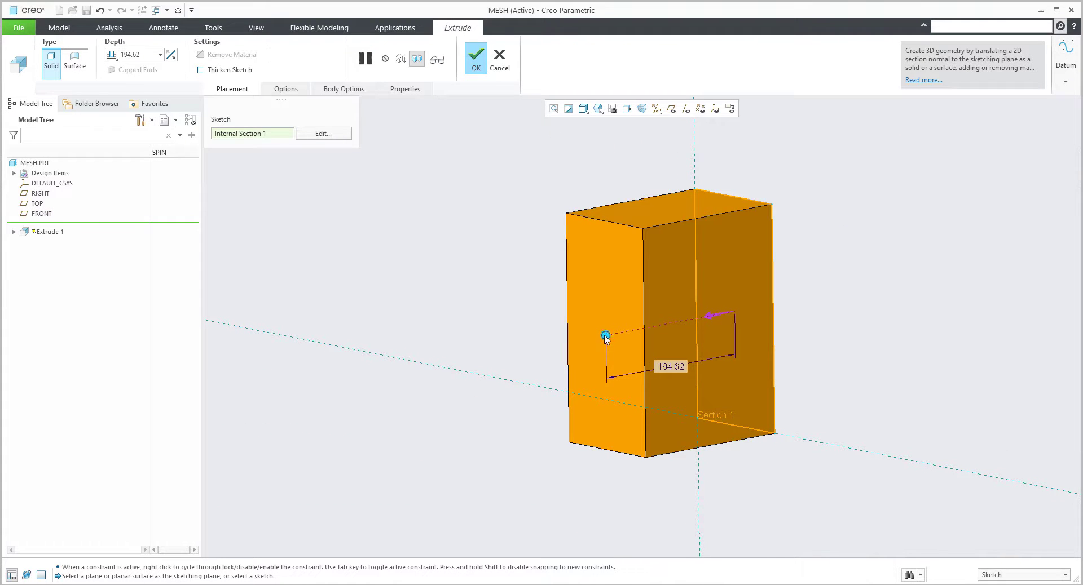
drag(605, 335, 727, 324)
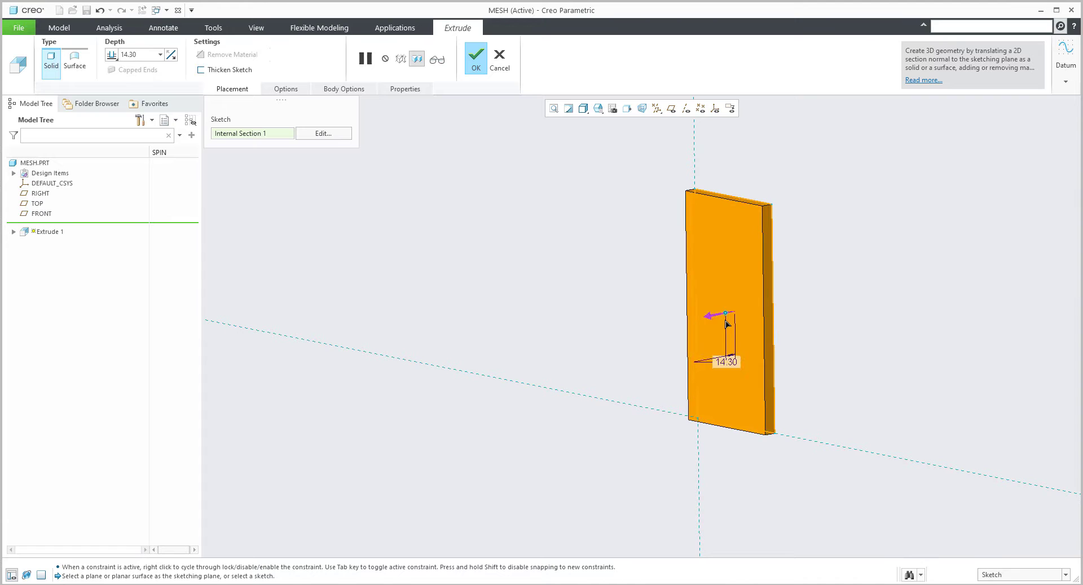
middle_click(818, 323)
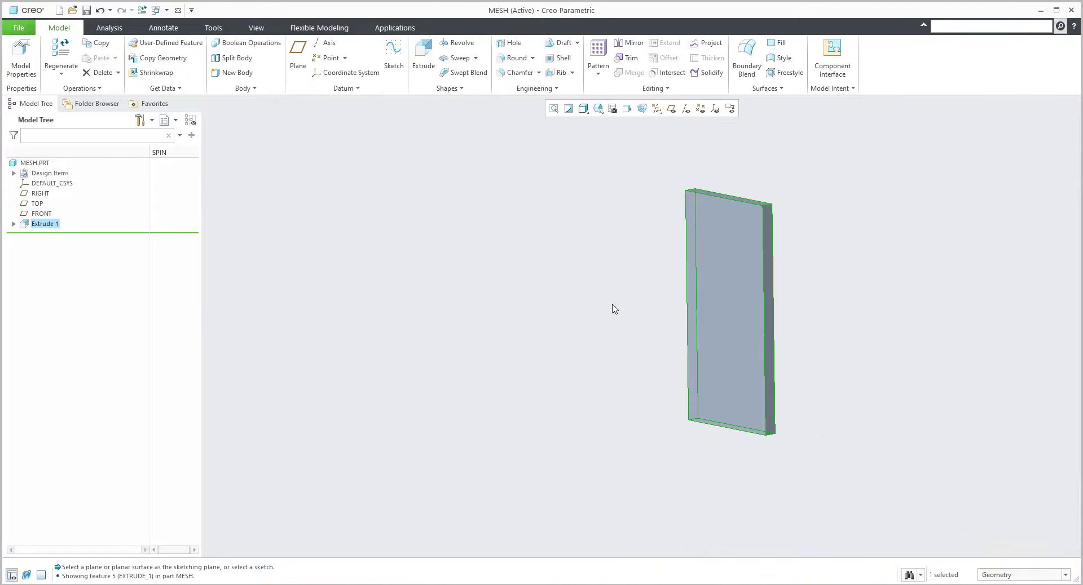
shift+middle_drag(611, 307, 506, 317)
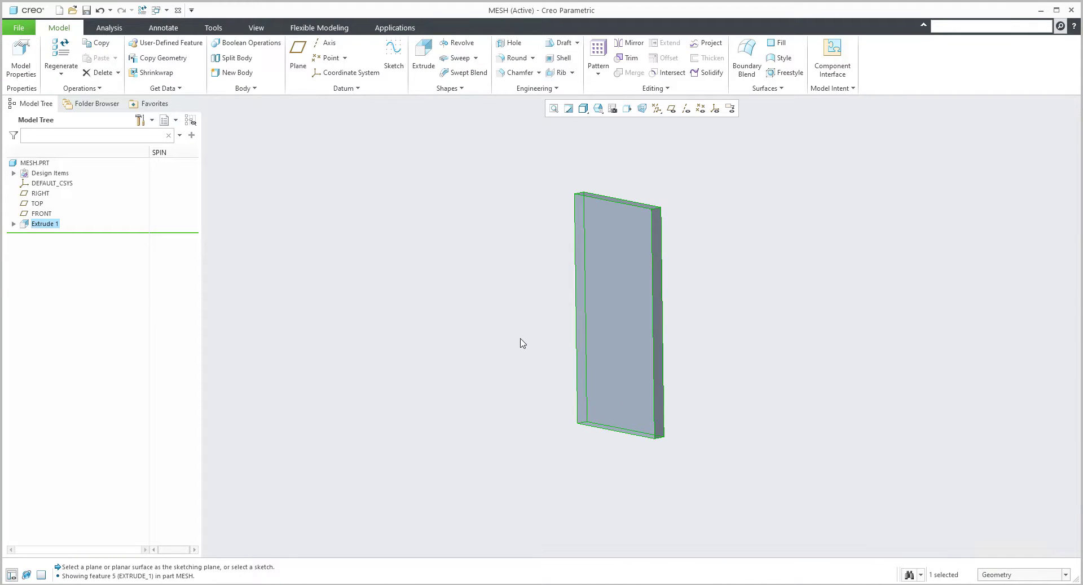
click(489, 343)
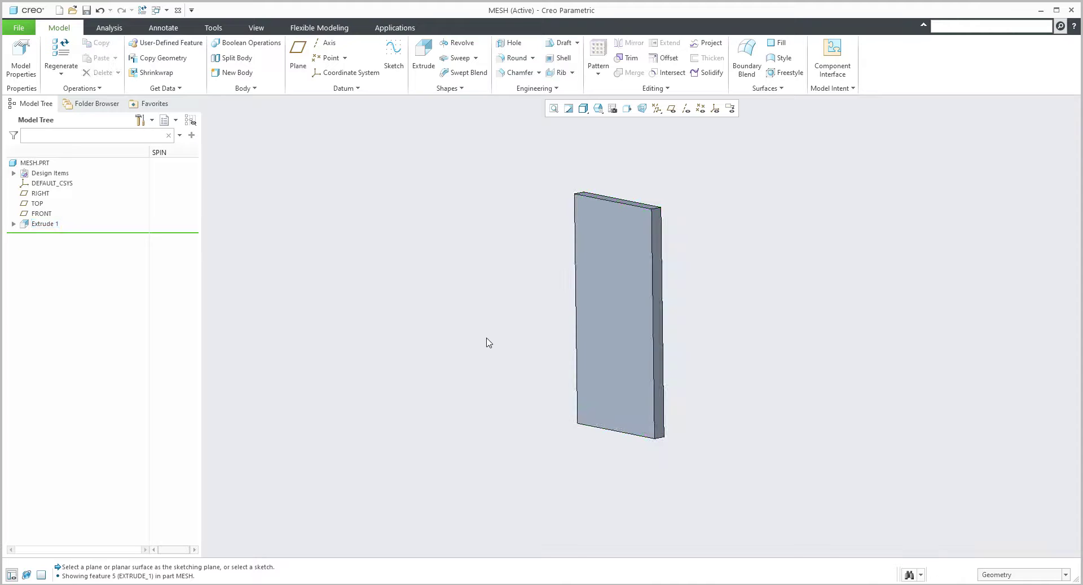
- Change the model's unit system to millimeter Newton Second (mmNs), interpreting the dimensions, and check the plate's dimensions
click(21, 56)
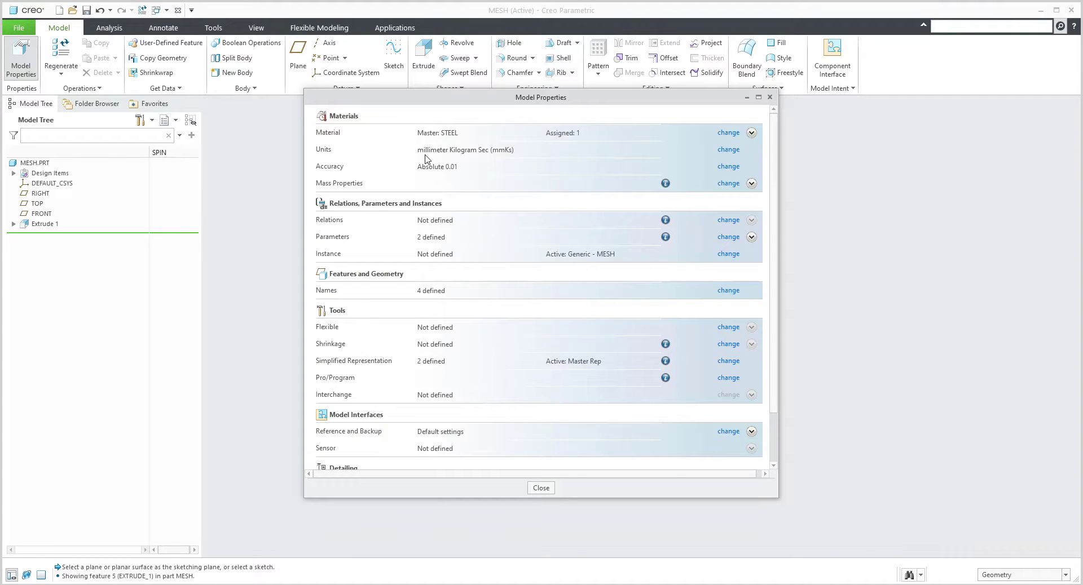
click(724, 150)
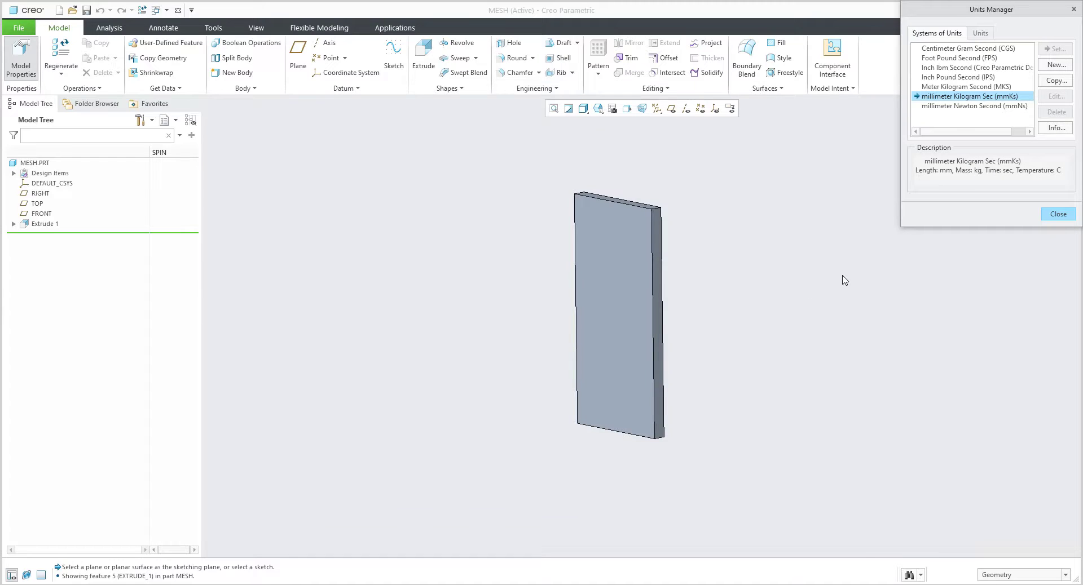
click(959, 106)
click(1055, 49)
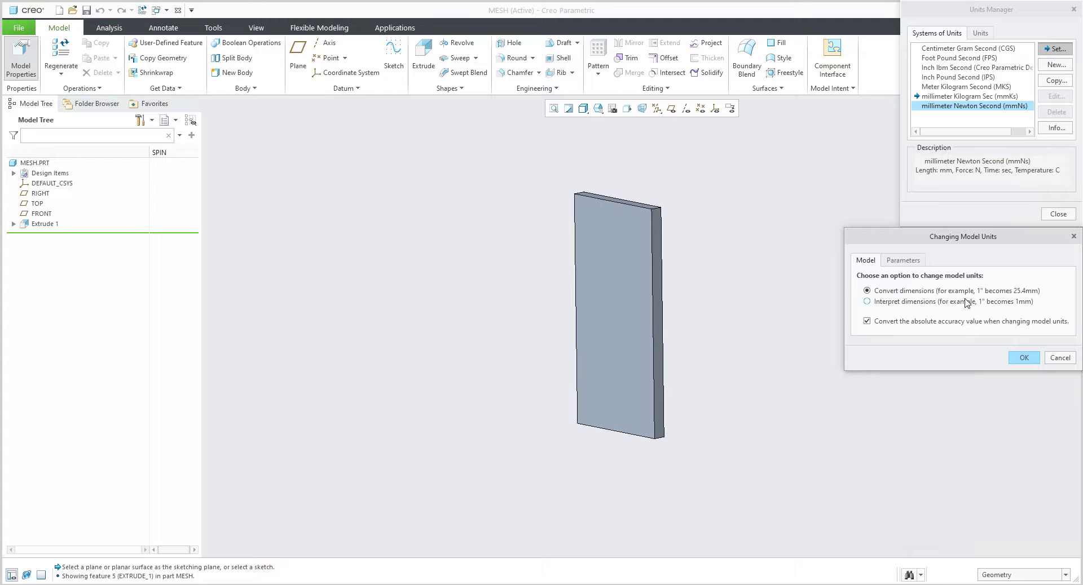
click(867, 301)
click(1023, 357)
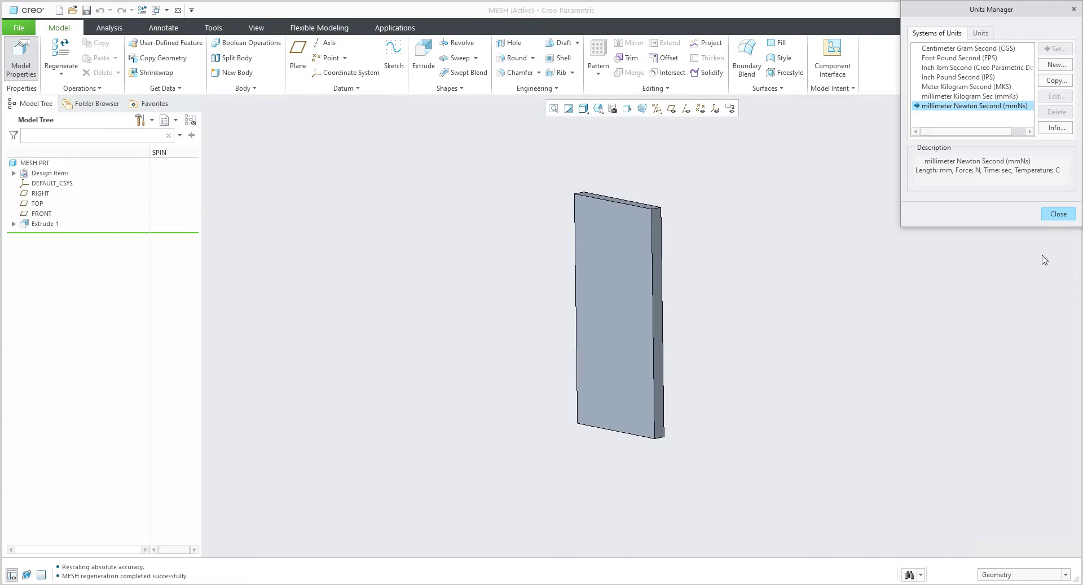
click(1057, 214)
click(550, 490)
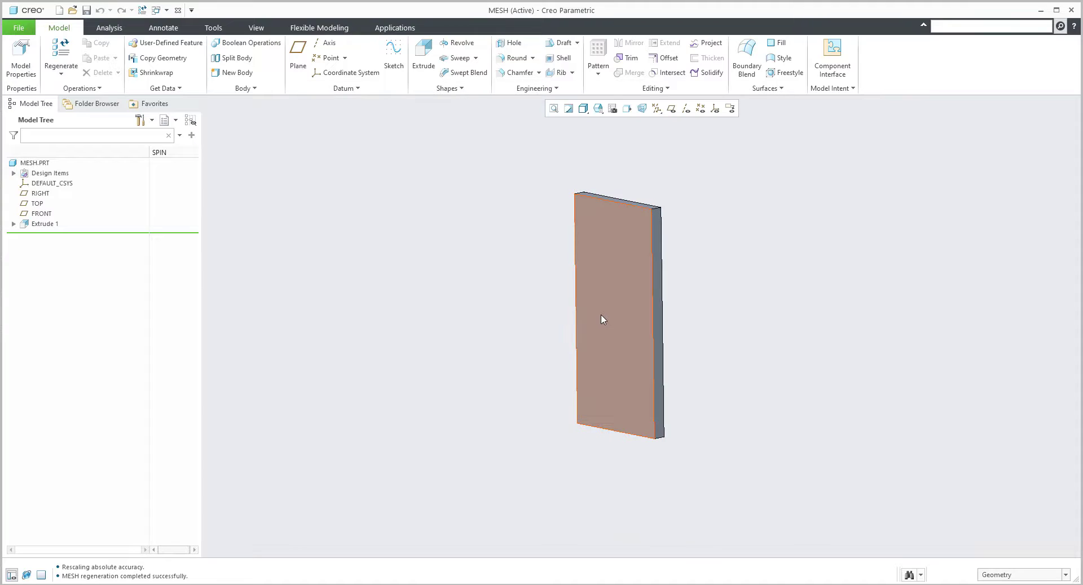
double_click(643, 433)
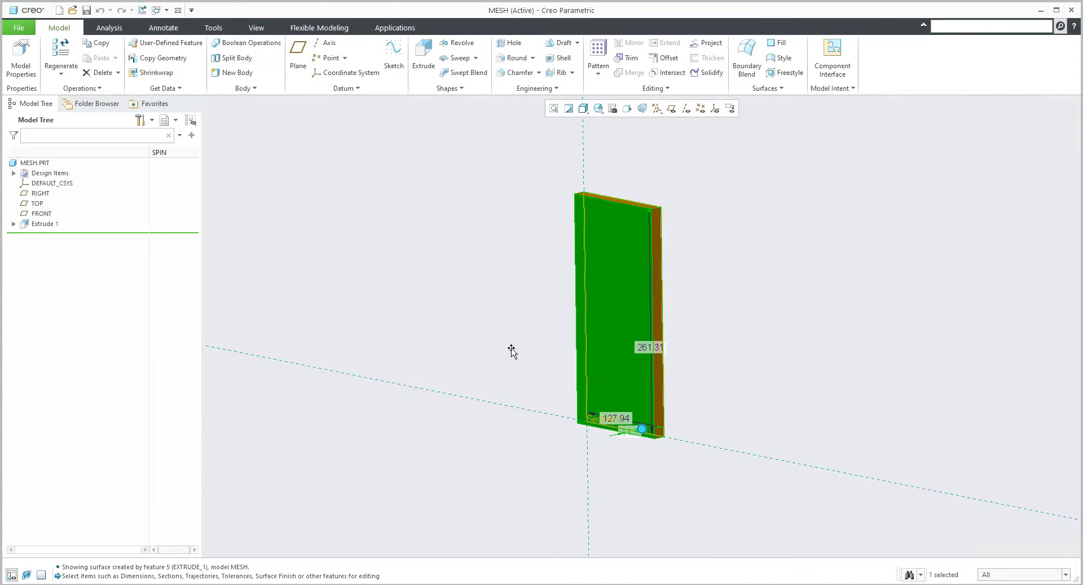
click(482, 315)
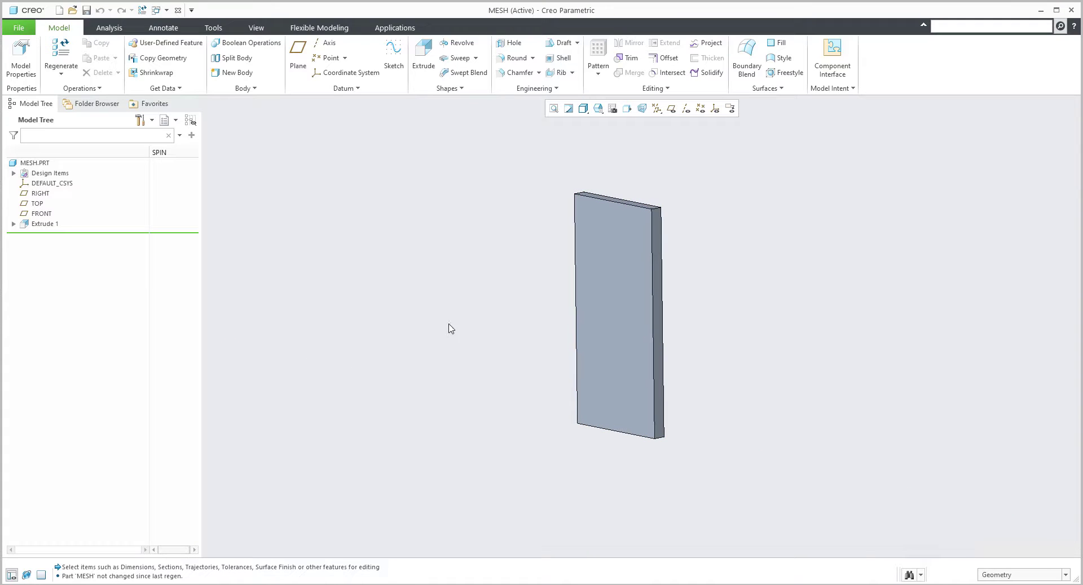
- Enter the Simulate application and generate an AutoGEM mesh for all geometry with properties
click(404, 32)
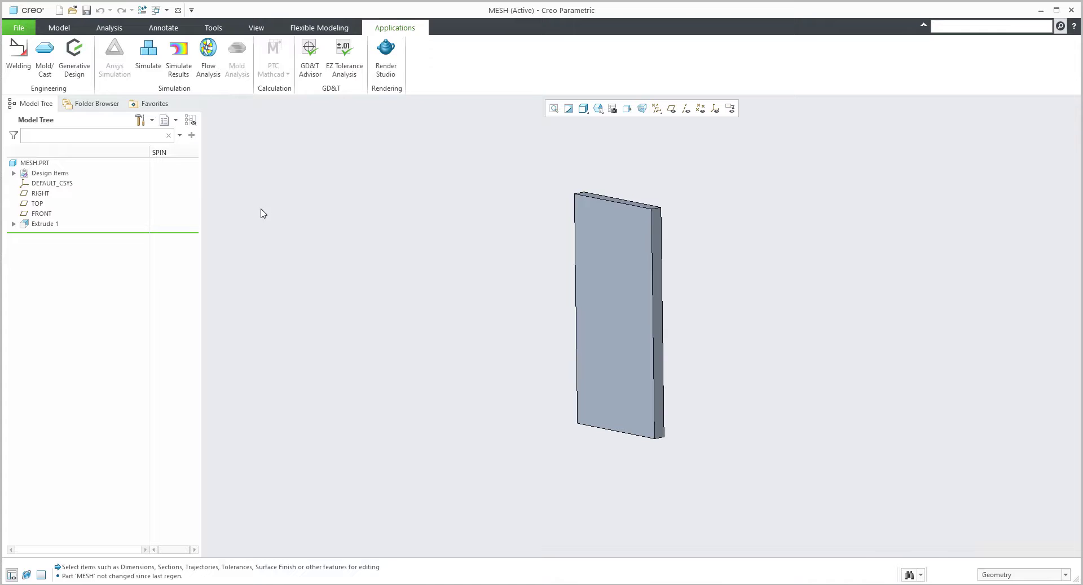
click(147, 52)
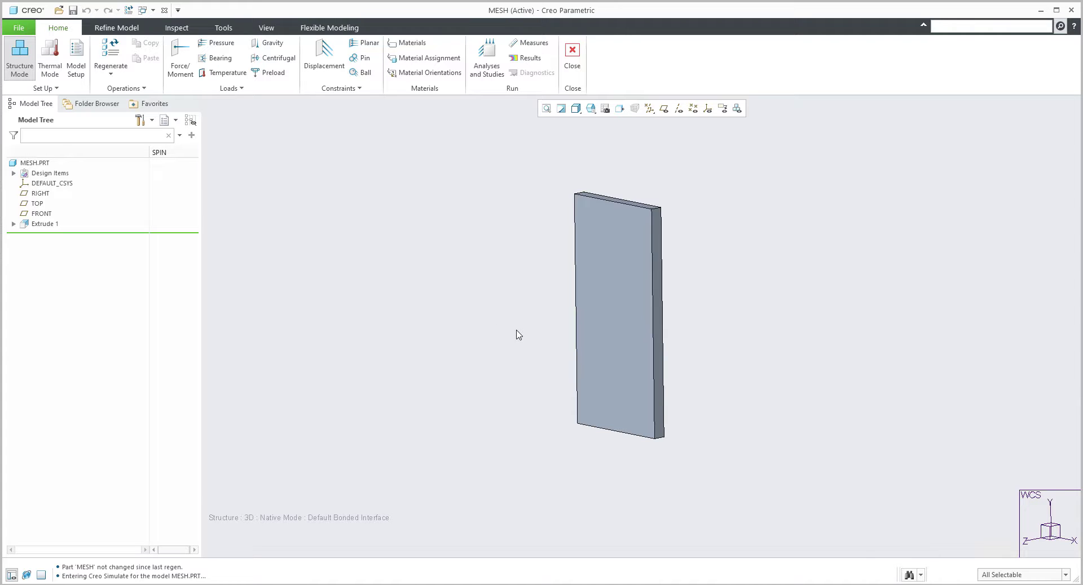
click(111, 33)
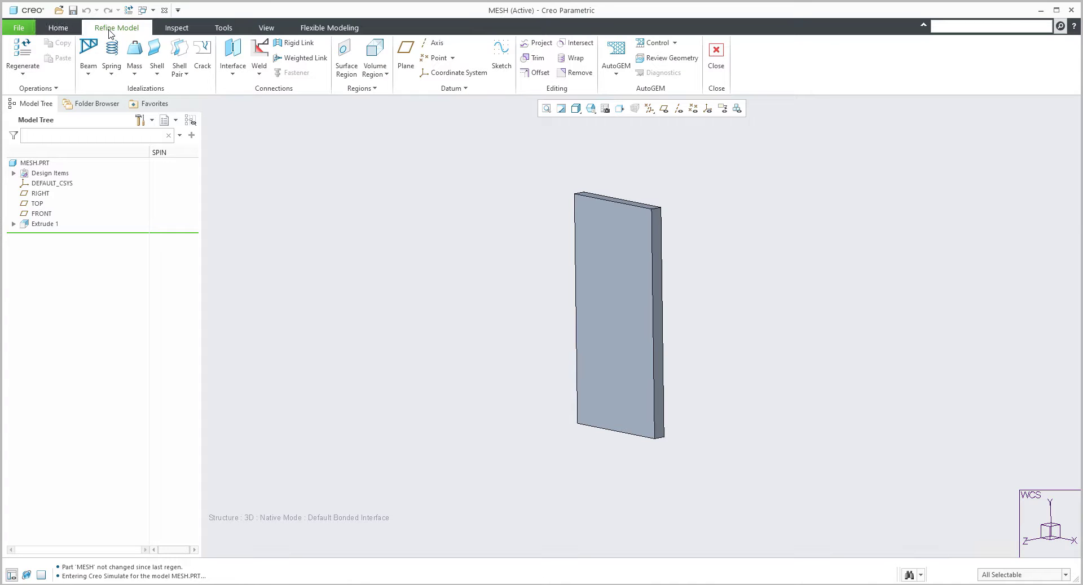
click(617, 53)
click(615, 317)
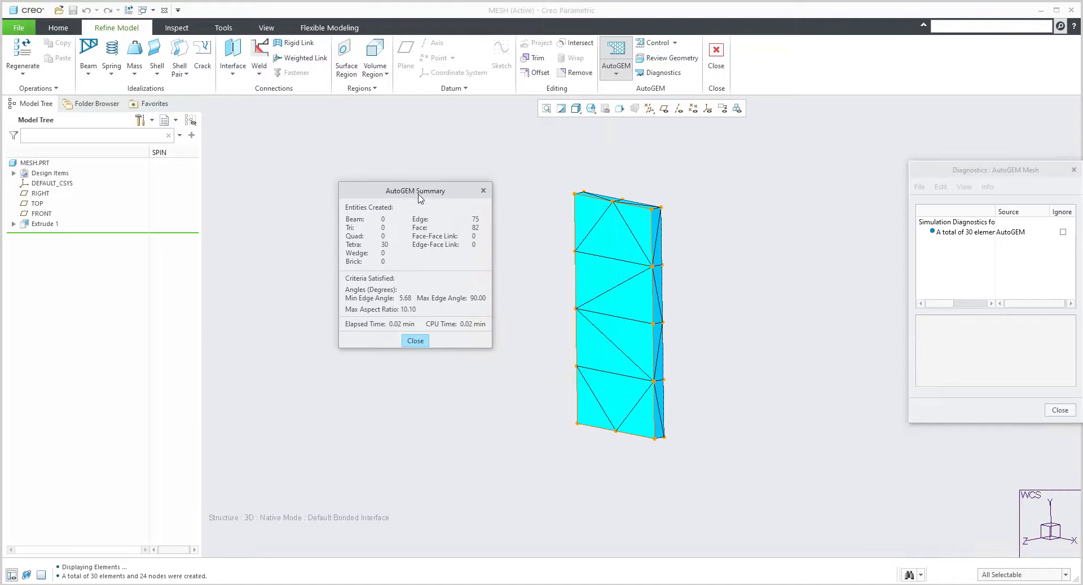
- Examine the tetrahedral mesh on the plate's faces, edges and corners from different angles
middle_drag(620, 304, 647, 334)
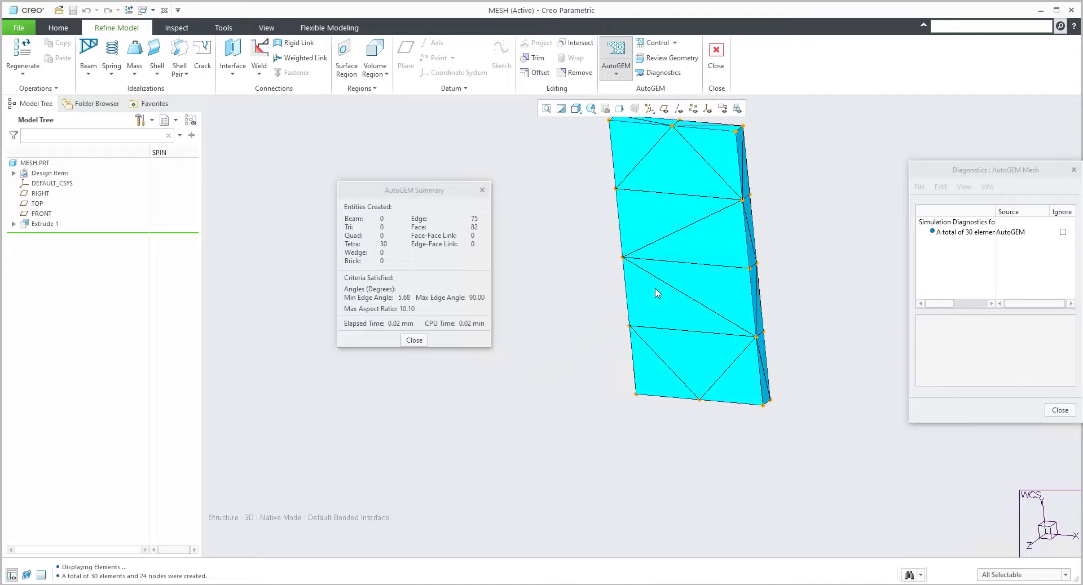
shift+middle_drag(657, 296, 665, 464)
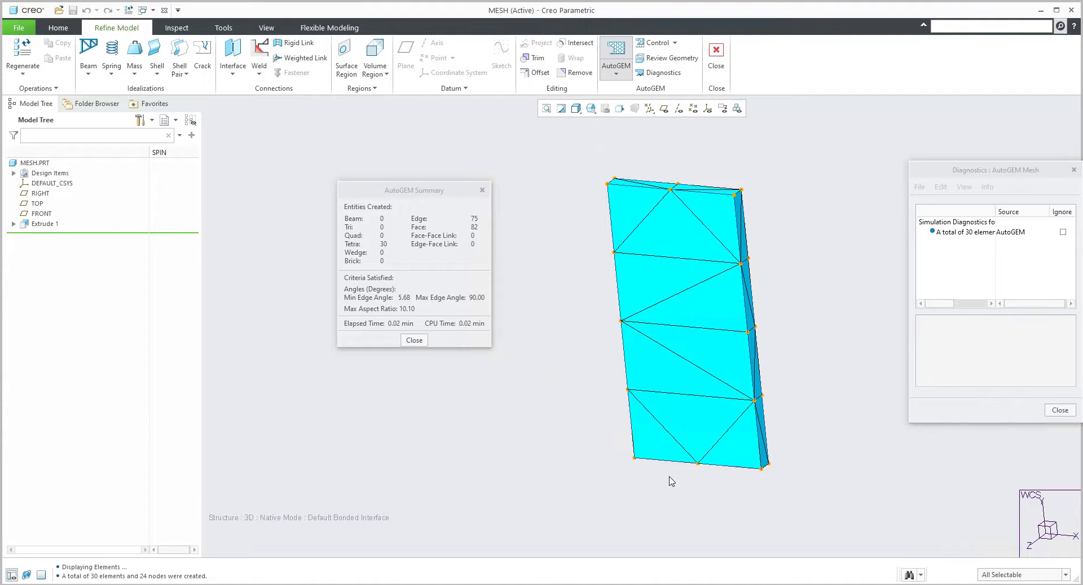
scroll(671, 476, down, 2)
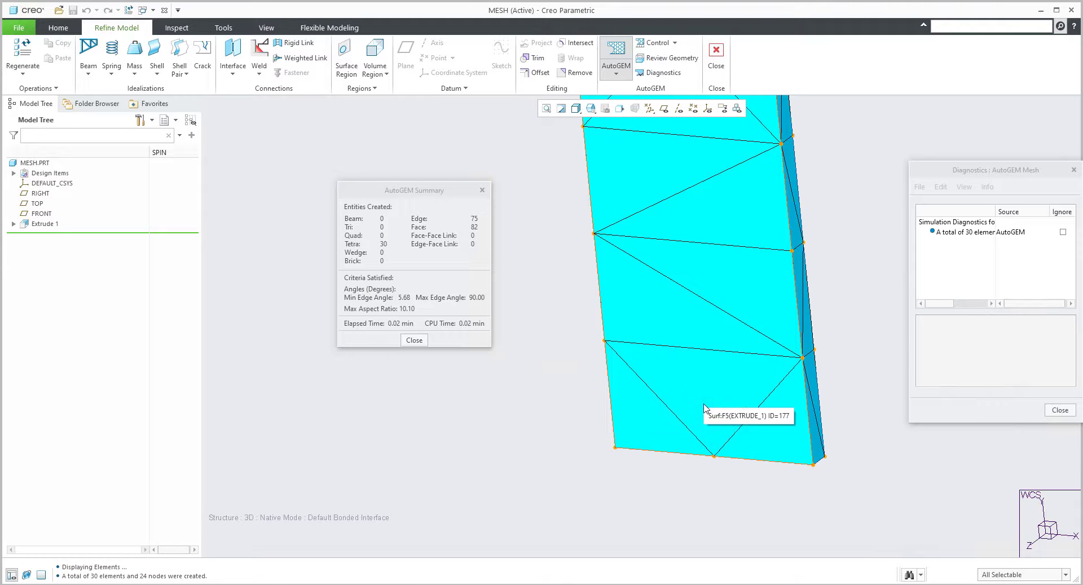
scroll(706, 410, down, 1)
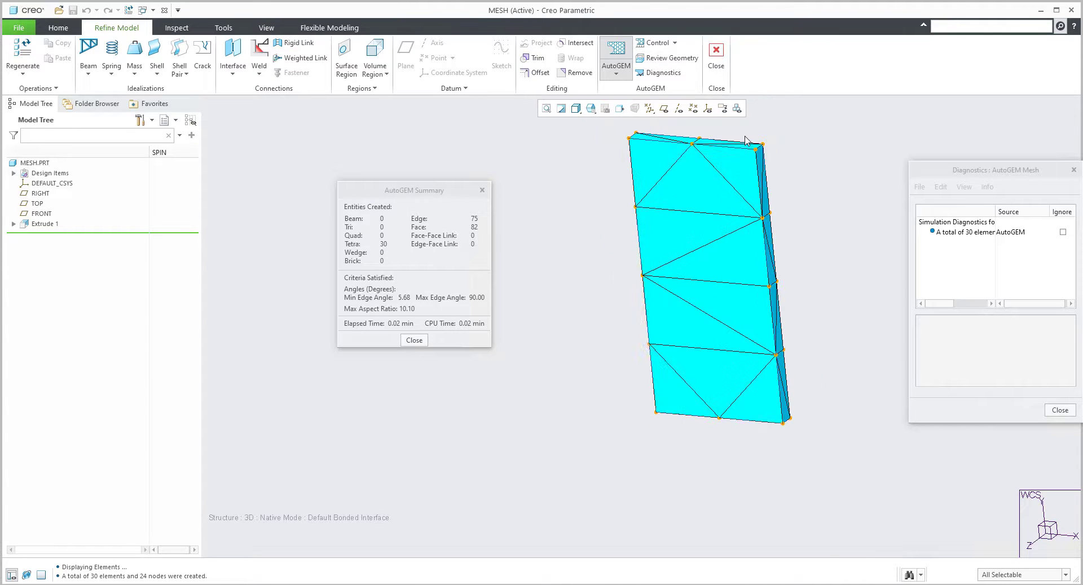
scroll(747, 141, up, 3)
middle_drag(747, 141, 762, 242)
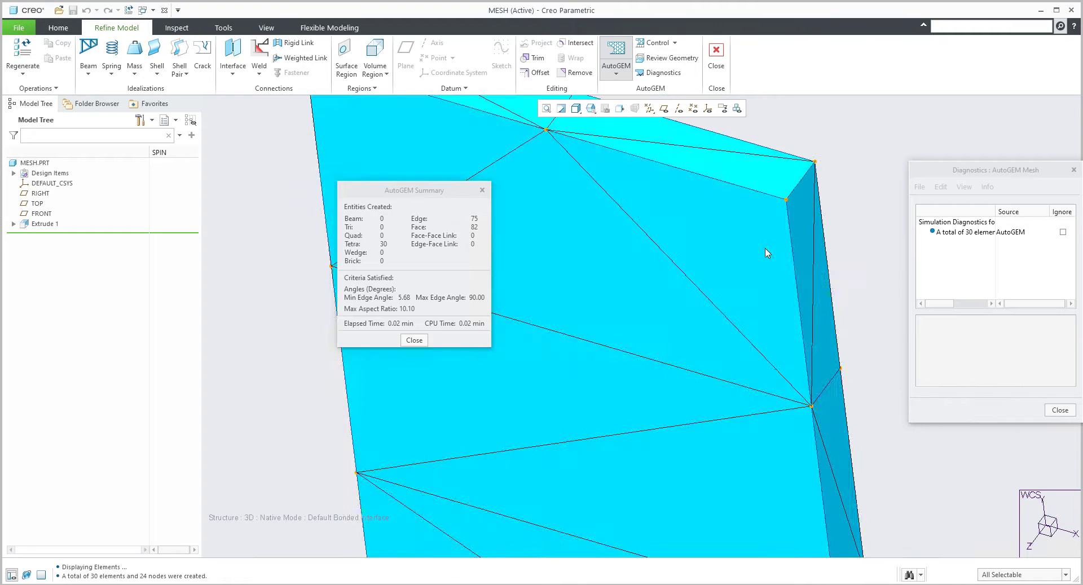
middle_drag(754, 309, 759, 276)
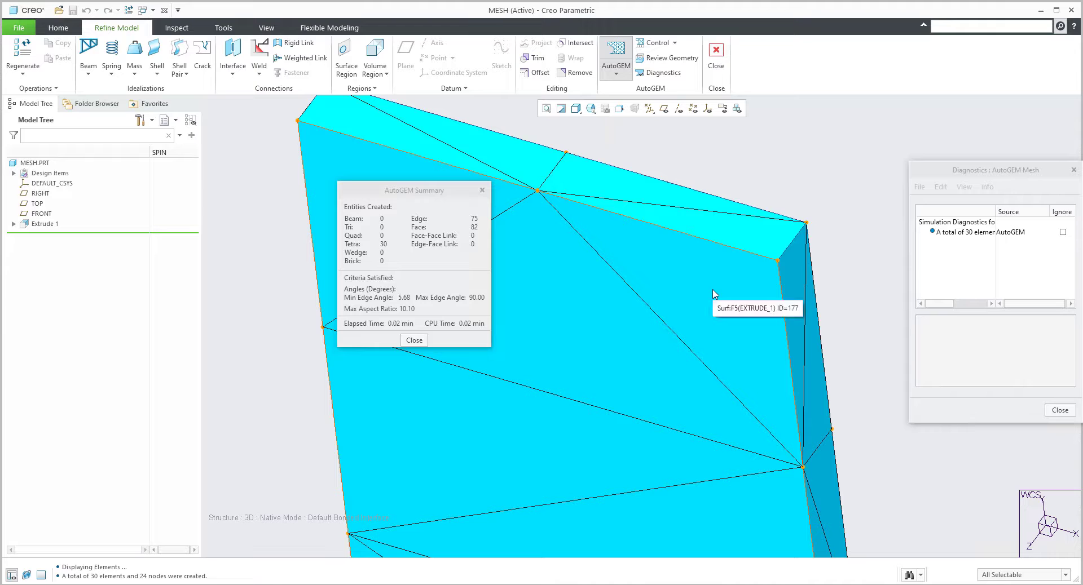
scroll(710, 293, down, 6)
middle_drag(697, 349, 685, 291)
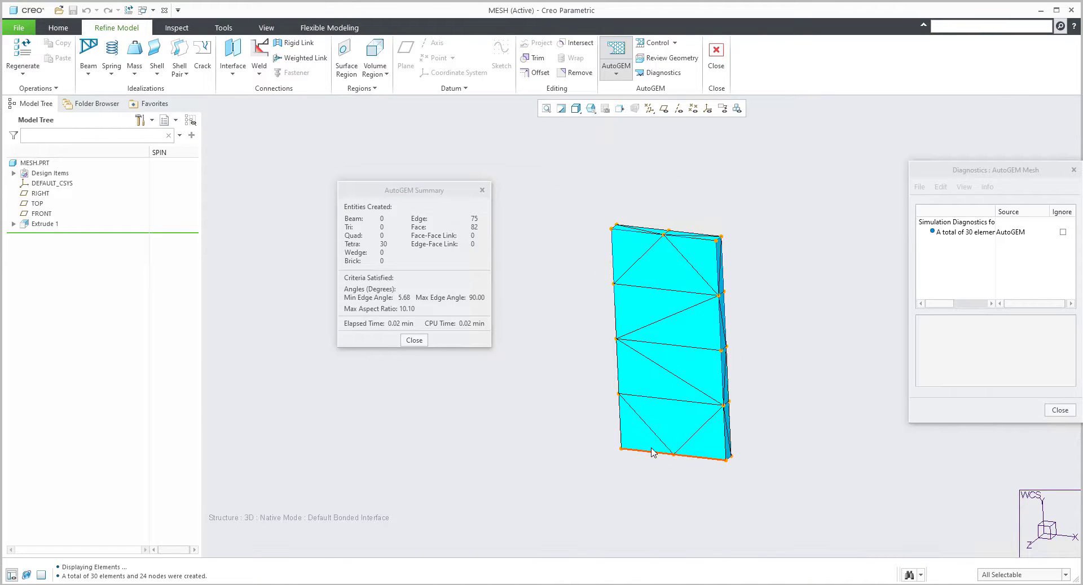
scroll(652, 452, up, 2)
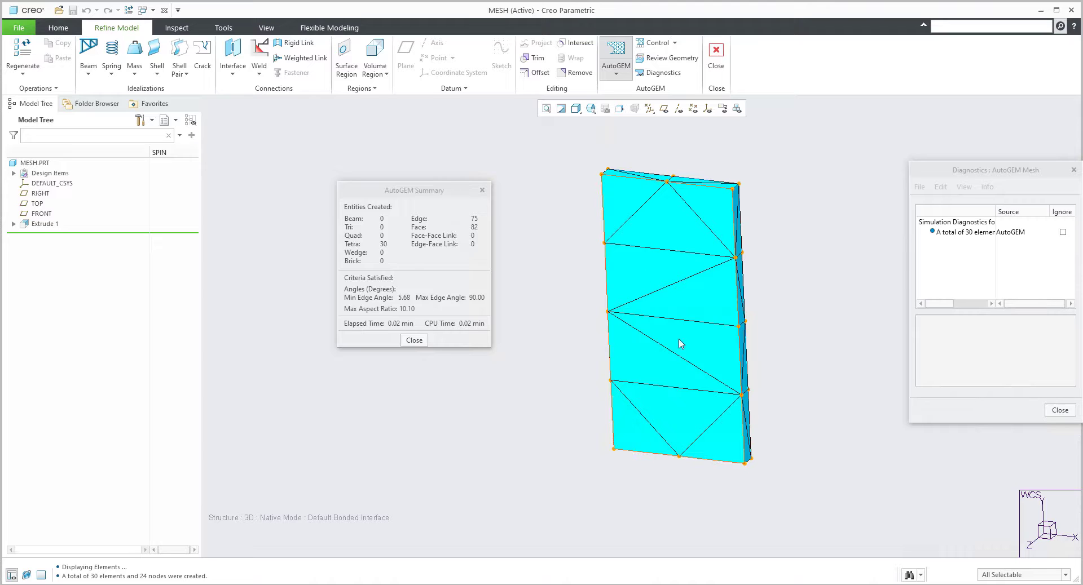
- Close the AutoGEM mesh results and discard the mesh without saving it
click(414, 340)
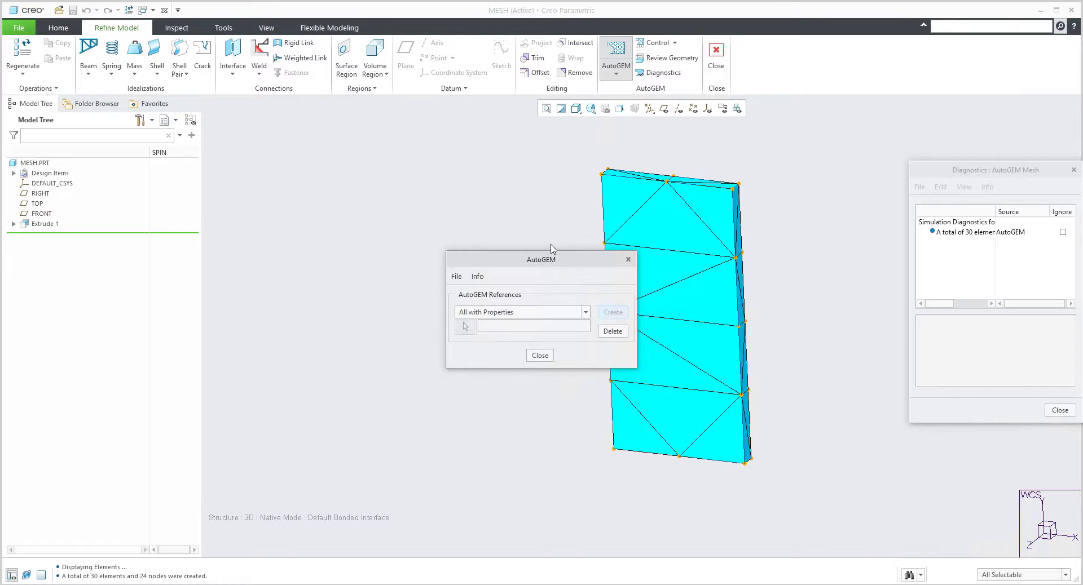
click(540, 356)
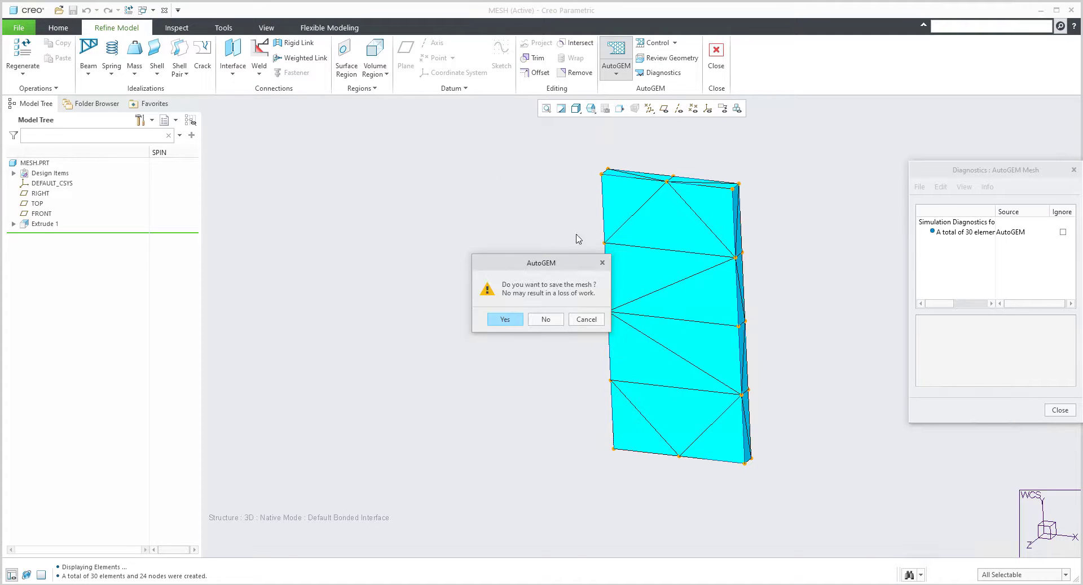
click(552, 318)
- Set the AutoGEM creation limits for the maximum edge and maximum face angles to 165 degrees each
click(615, 74)
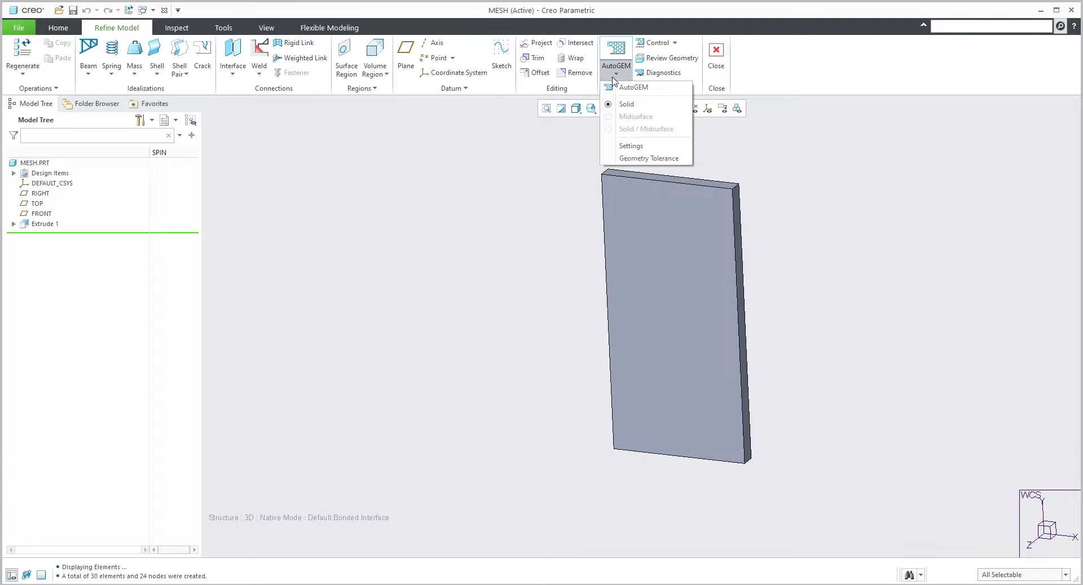
click(624, 148)
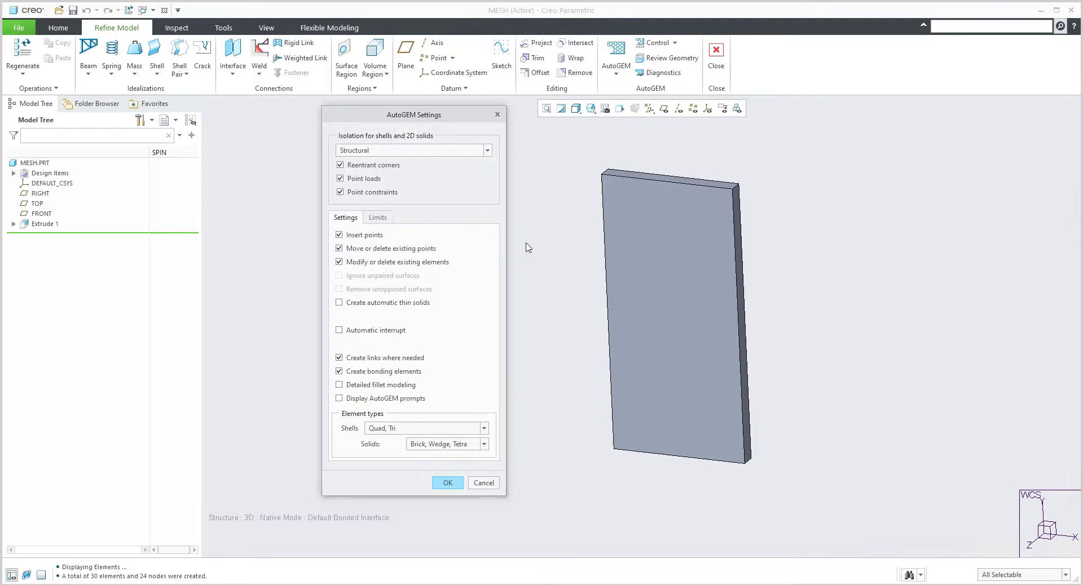
click(378, 220)
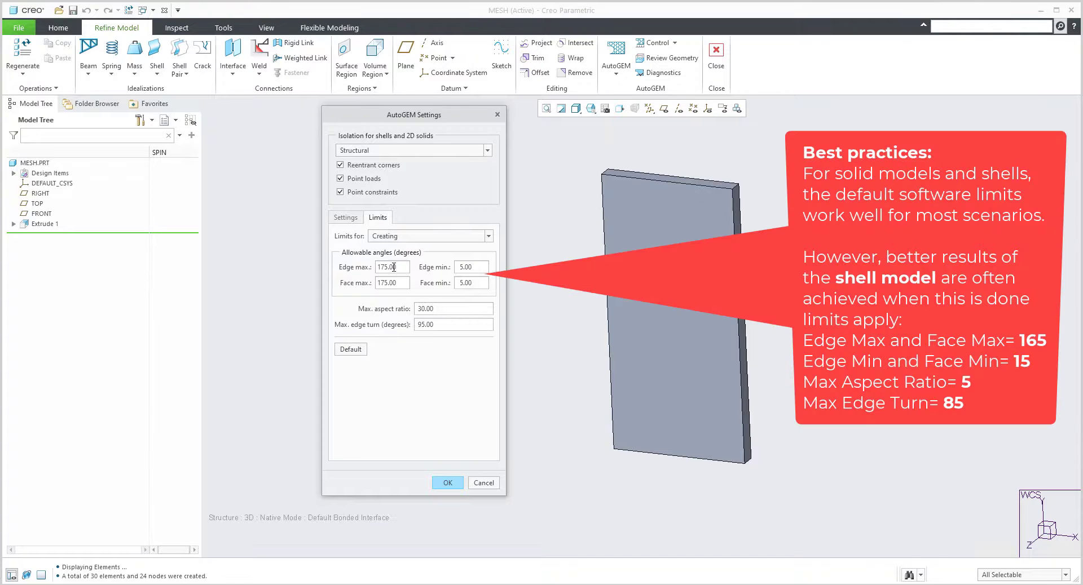
drag(399, 267, 368, 262)
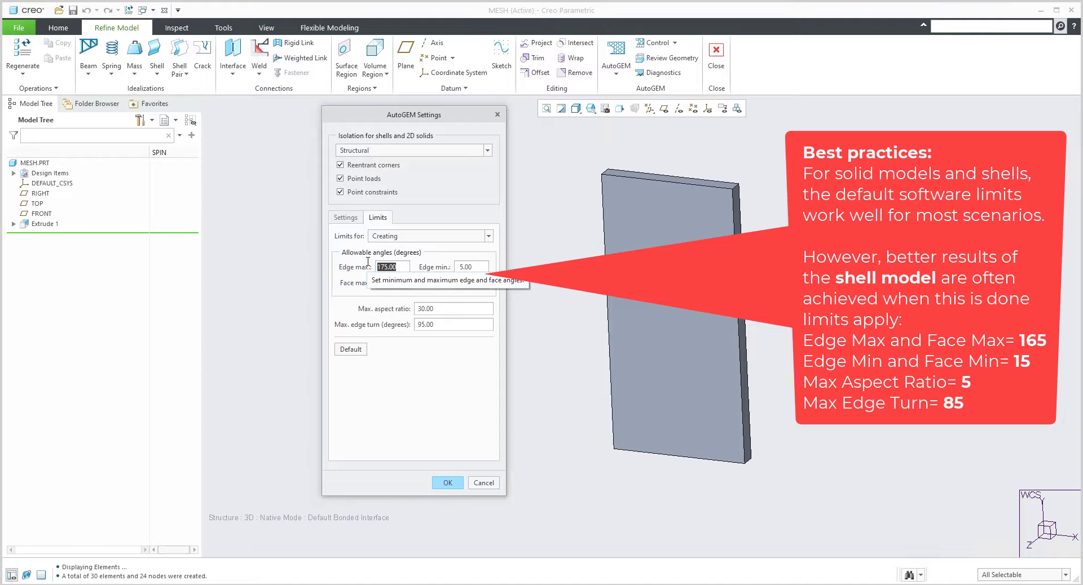
text(165)
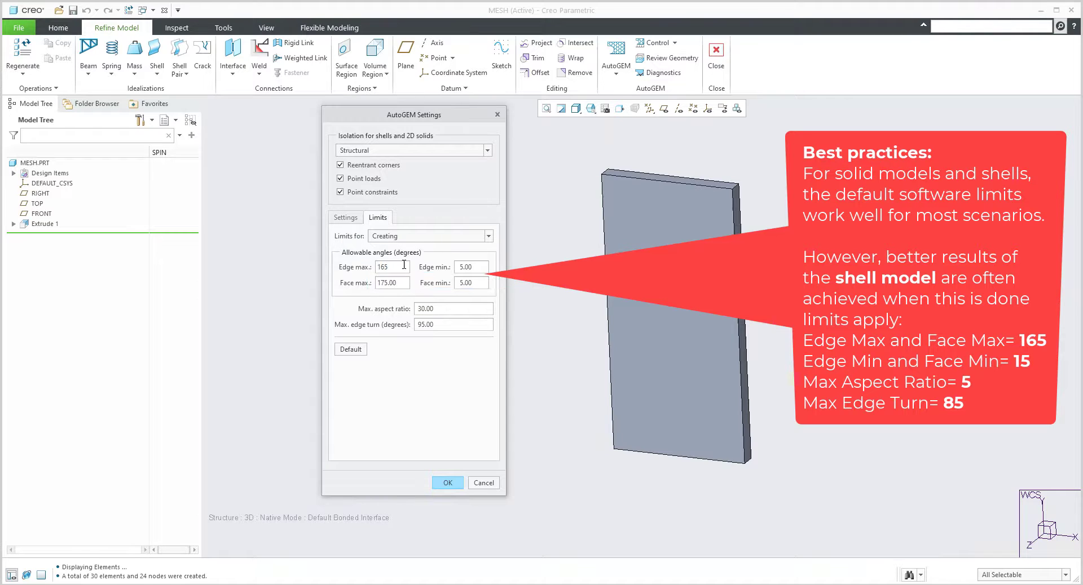
drag(400, 282, 383, 300)
text(165)
- Set the maximum aspect ratio to 5 and the maximum edge turn to 85 degrees, and accept the AutoGEM settings
double_click(442, 309)
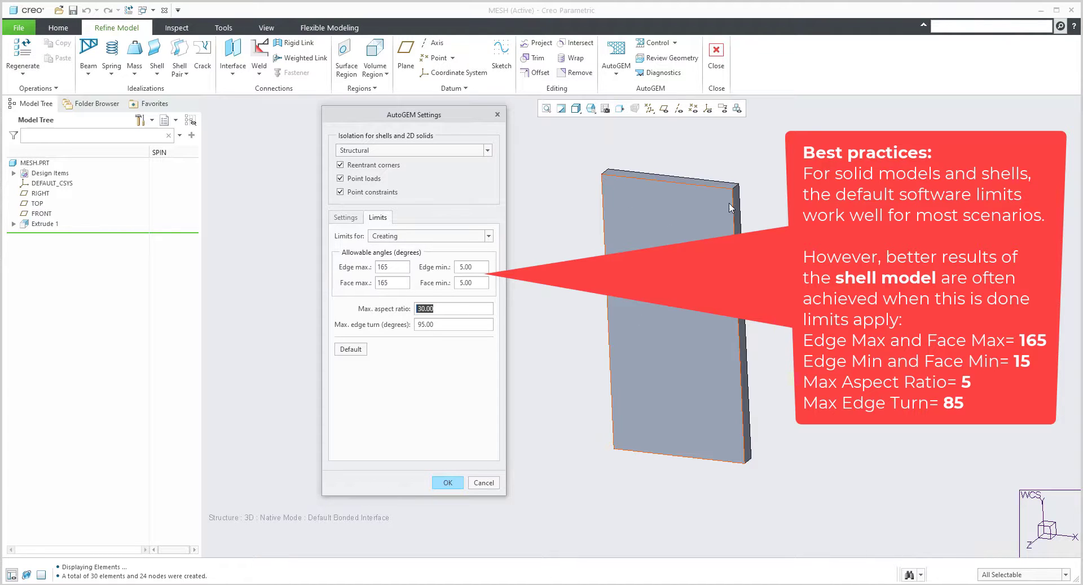
text(5)
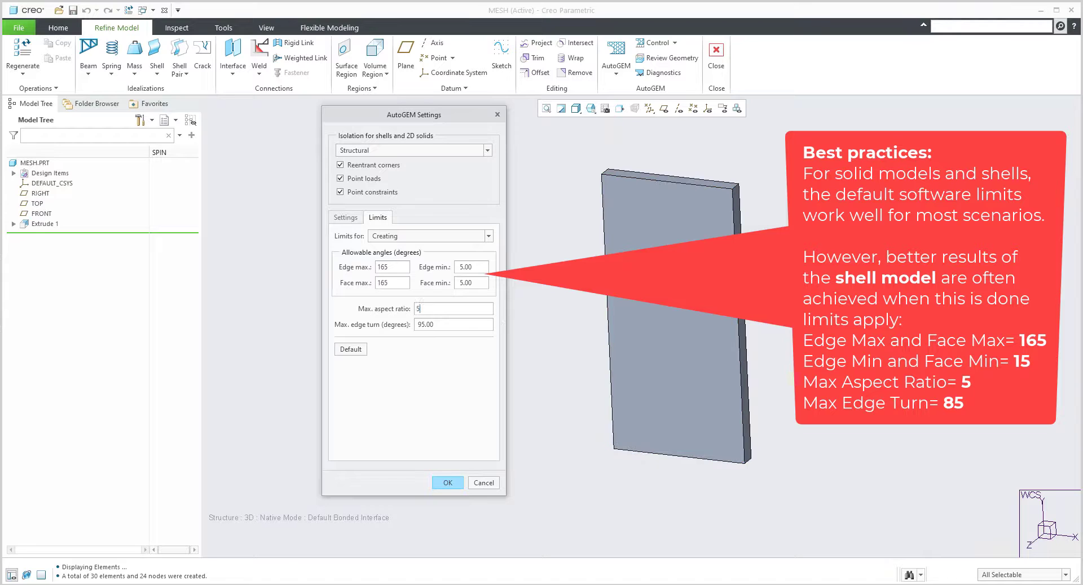
double_click(453, 323)
text(85)
click(448, 485)
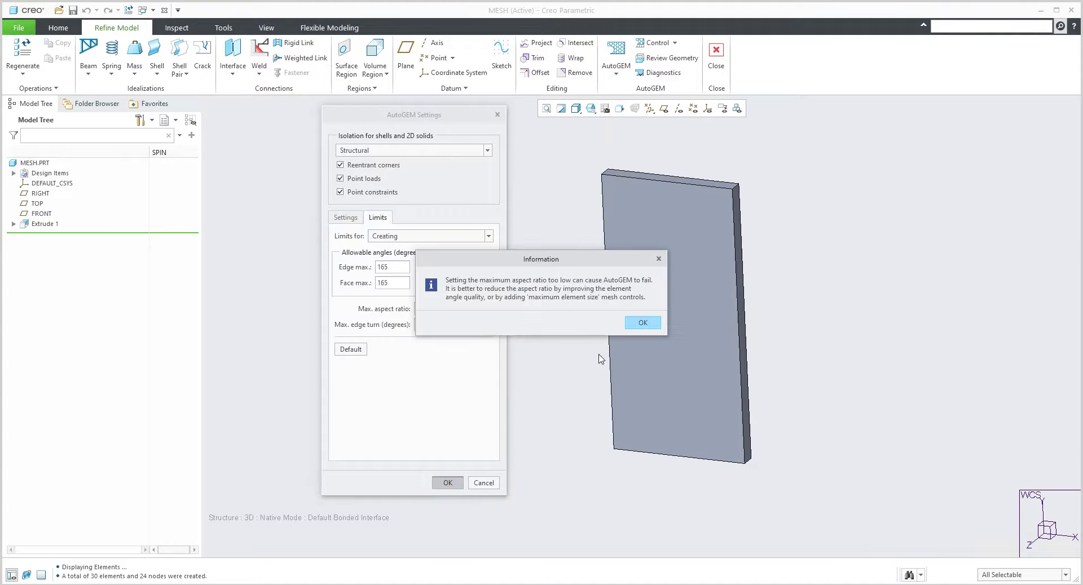
click(642, 326)
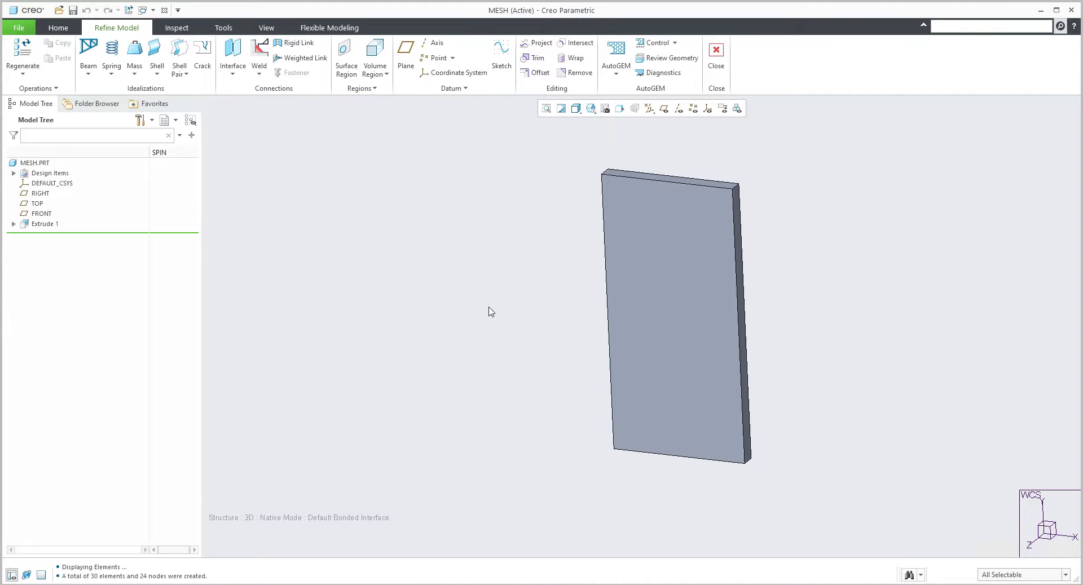
- Generate an AutoGEM mesh with the new limits and review its summary, element layout and diagnostics details
click(616, 56)
click(612, 311)
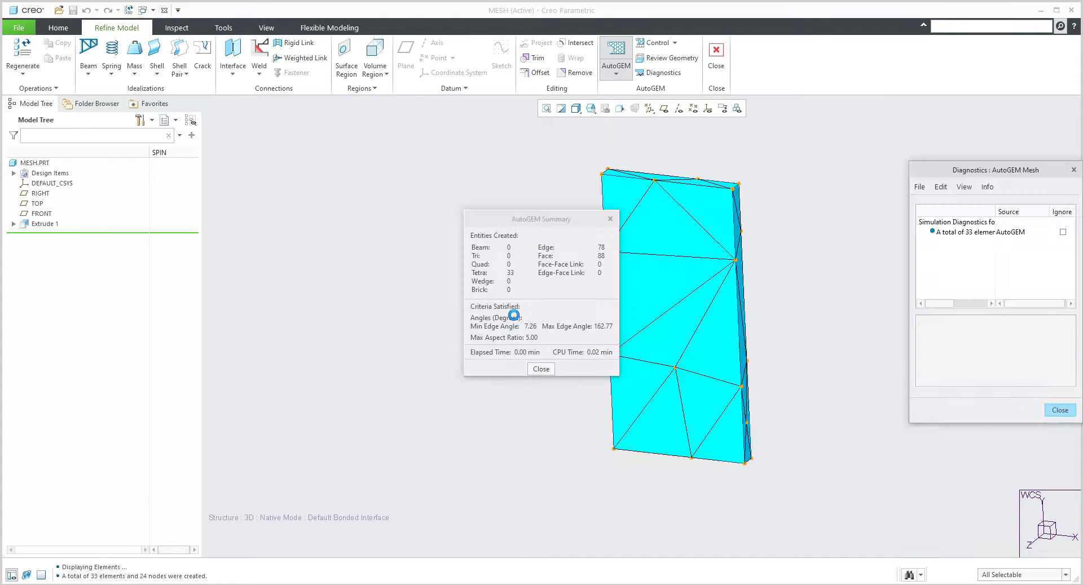
drag(482, 219, 350, 182)
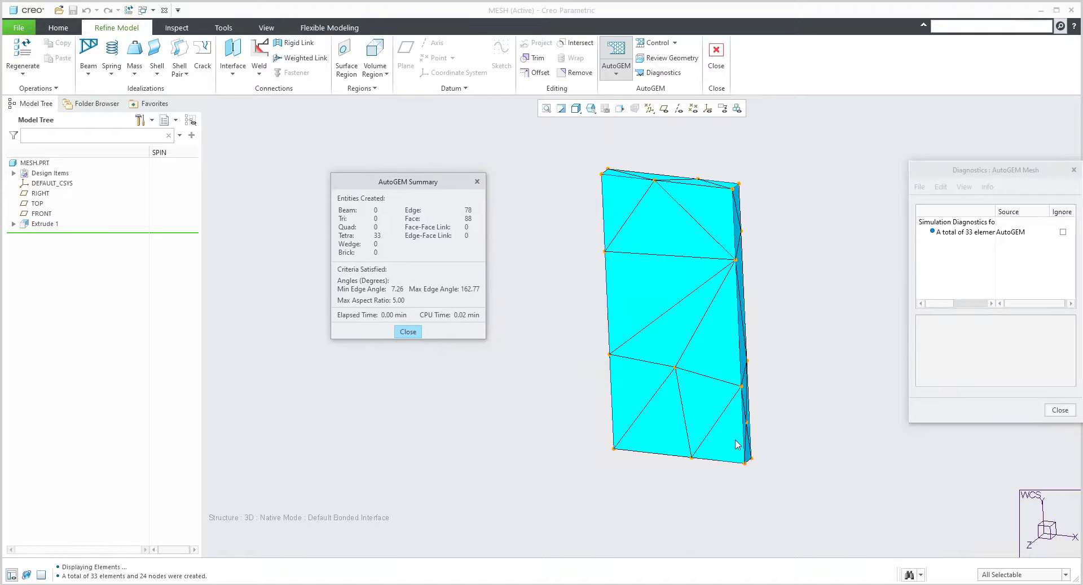
middle_drag(564, 447, 665, 437)
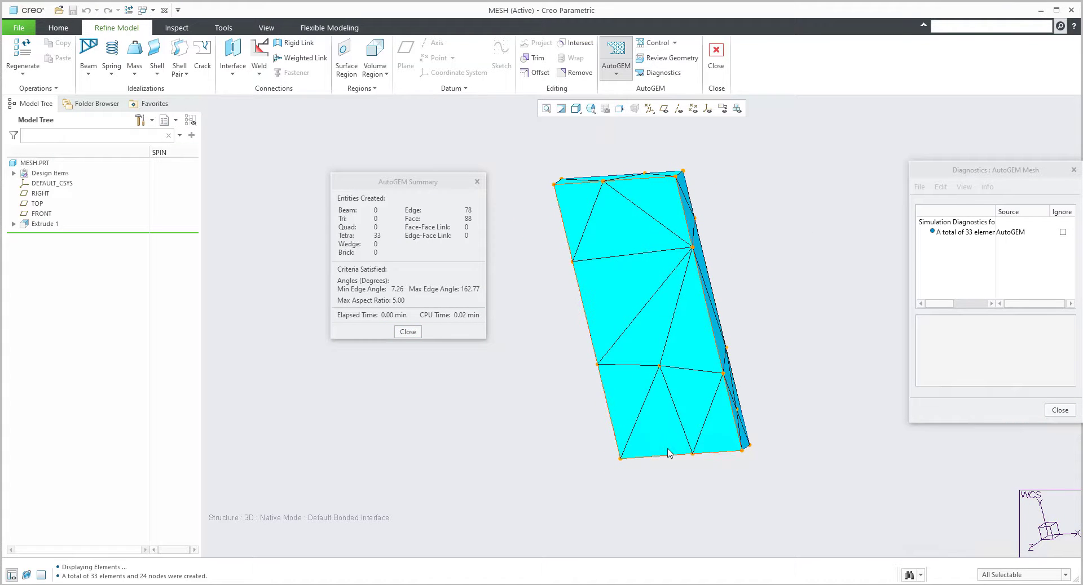
click(963, 233)
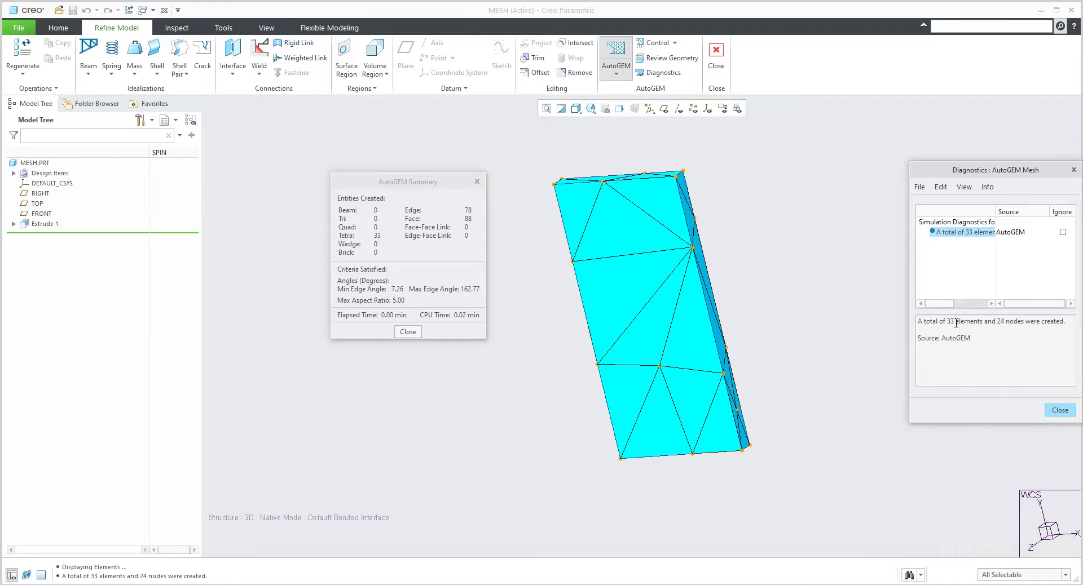
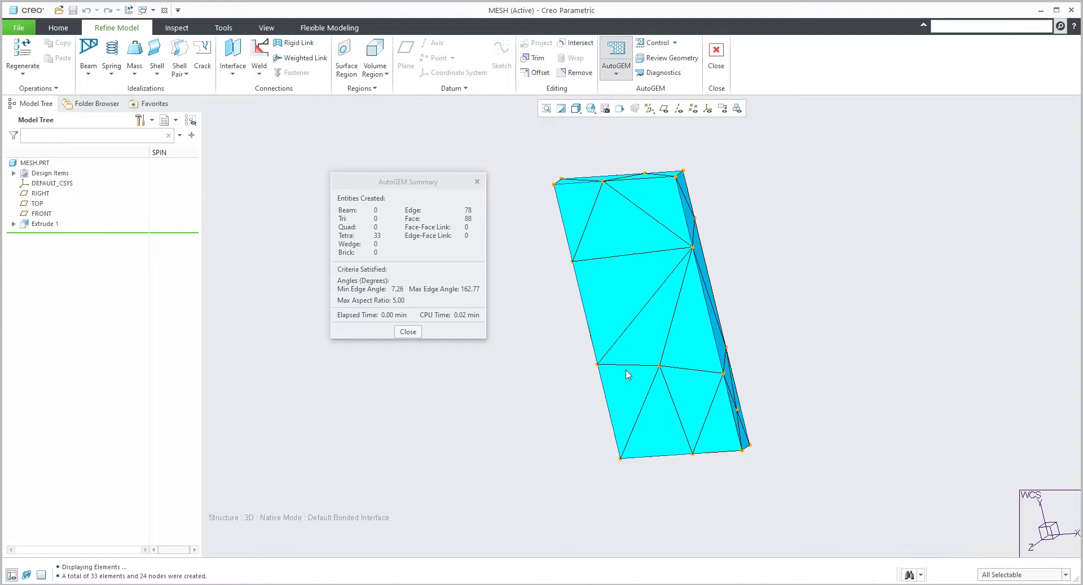
- Close the AutoGEM summary and mesh session, discarding the mesh made with the tightened limits
click(409, 333)
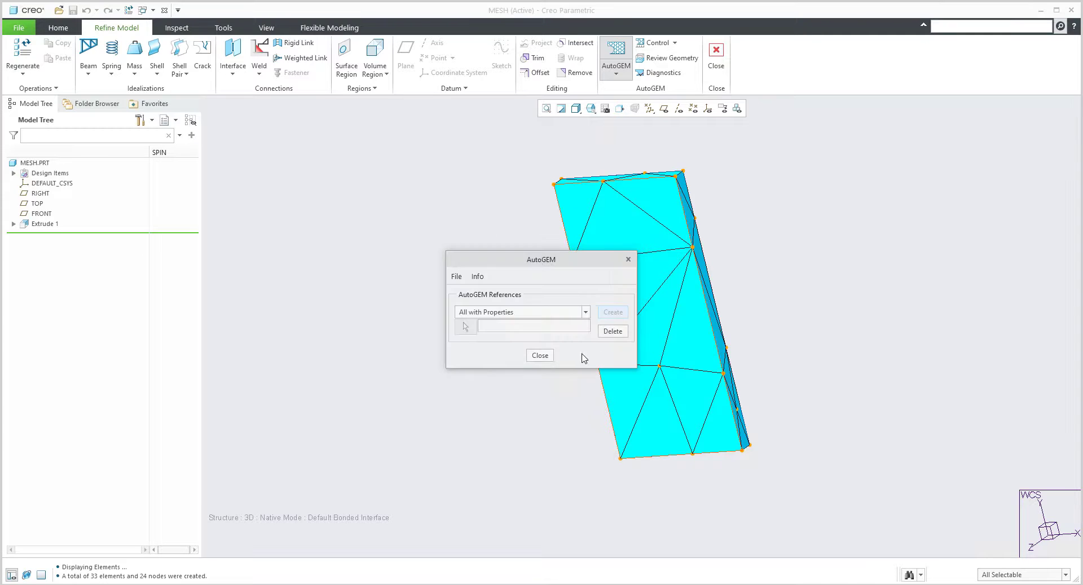
click(540, 356)
click(546, 317)
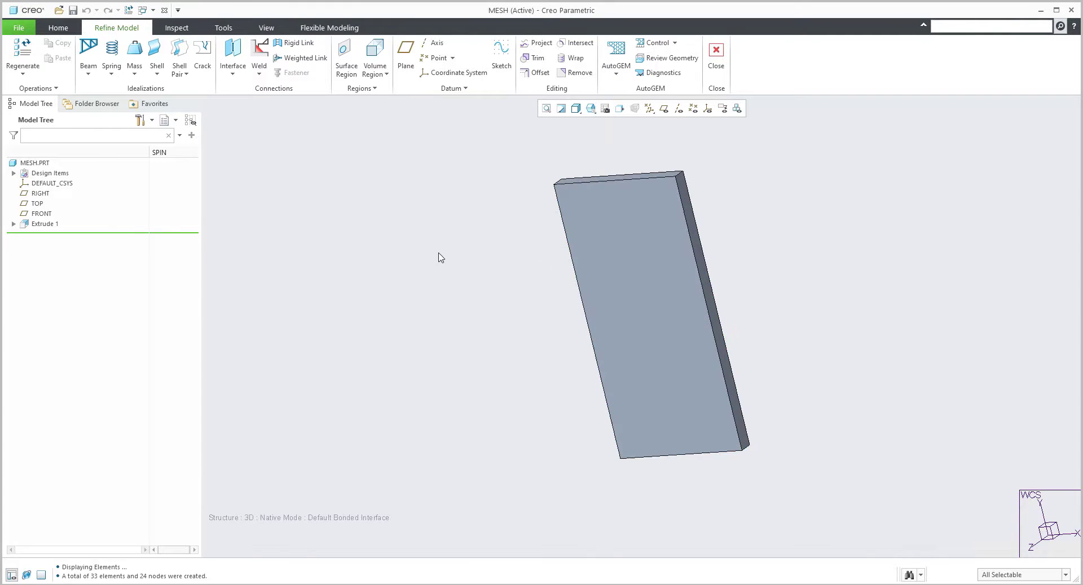
- Create a datum point on the plate's front face near its upper corner, about 9.2 mm from the top edge and 11.5 mm from the side surface
click(438, 58)
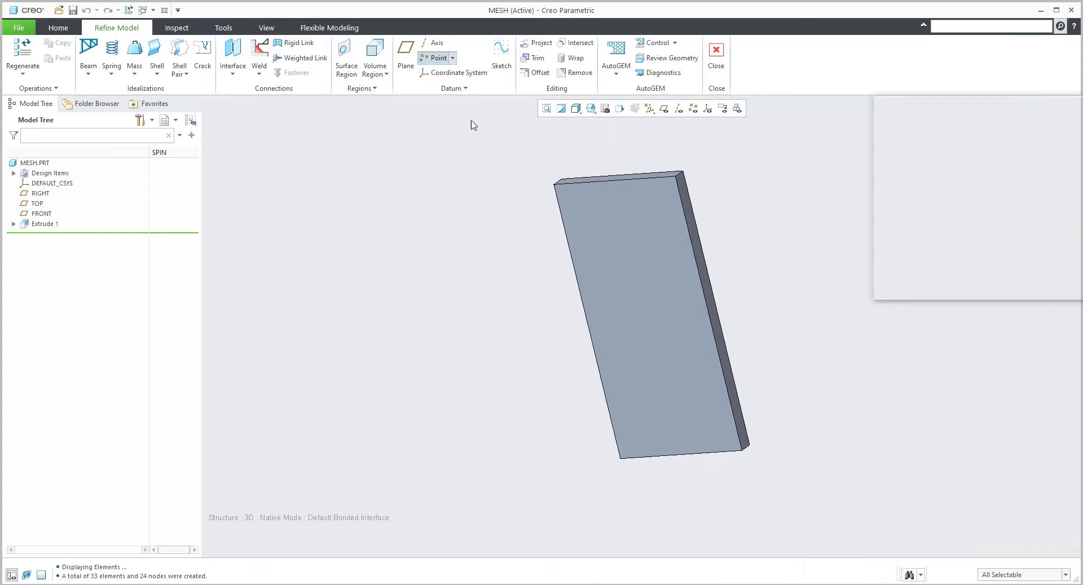
click(655, 233)
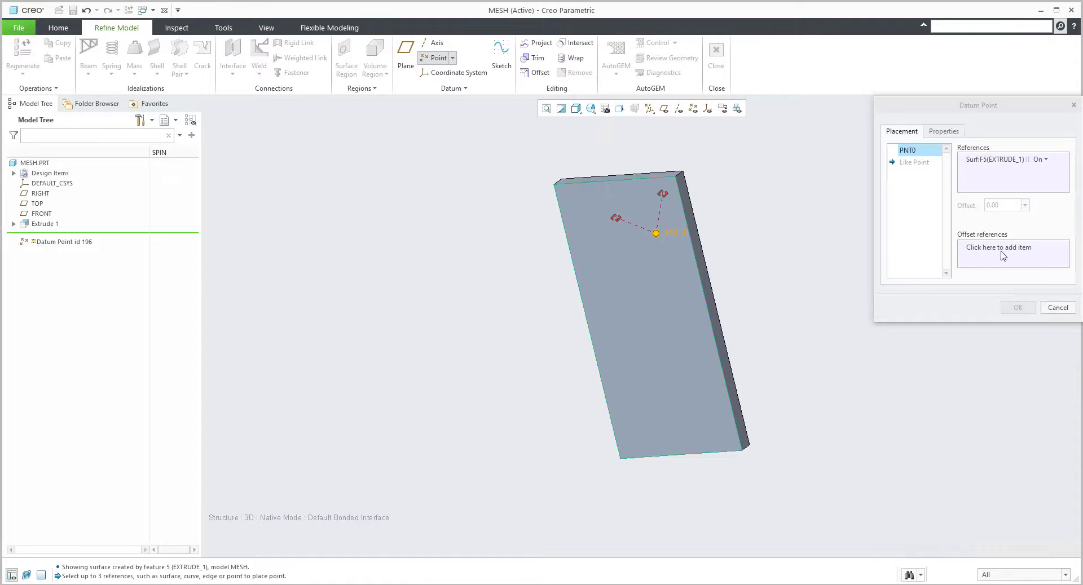
click(1003, 254)
click(652, 180)
ctrl+click(689, 232)
scroll(655, 230, down, 3)
drag(658, 249, 680, 163)
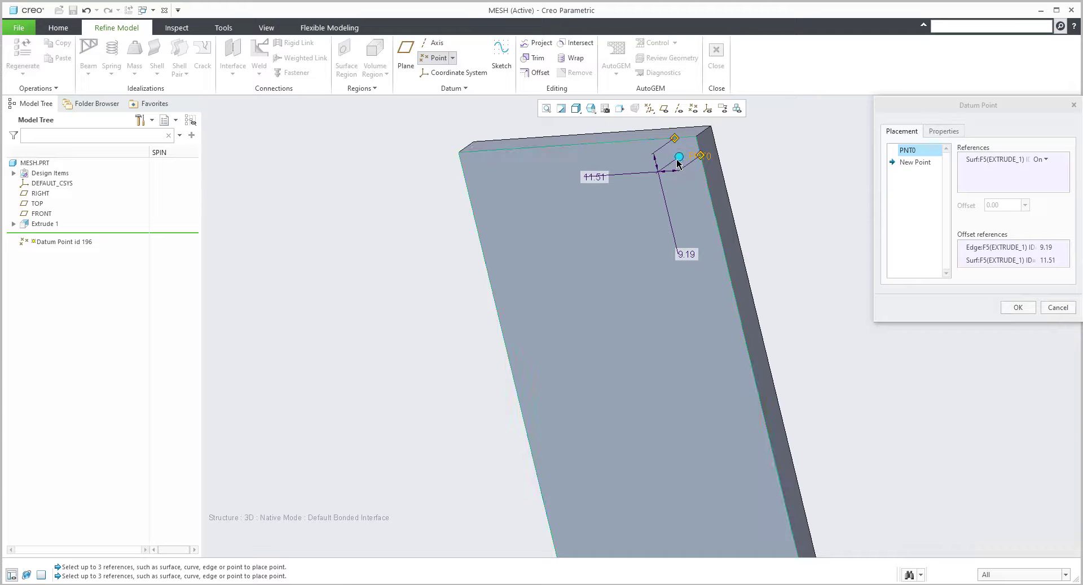
click(1018, 307)
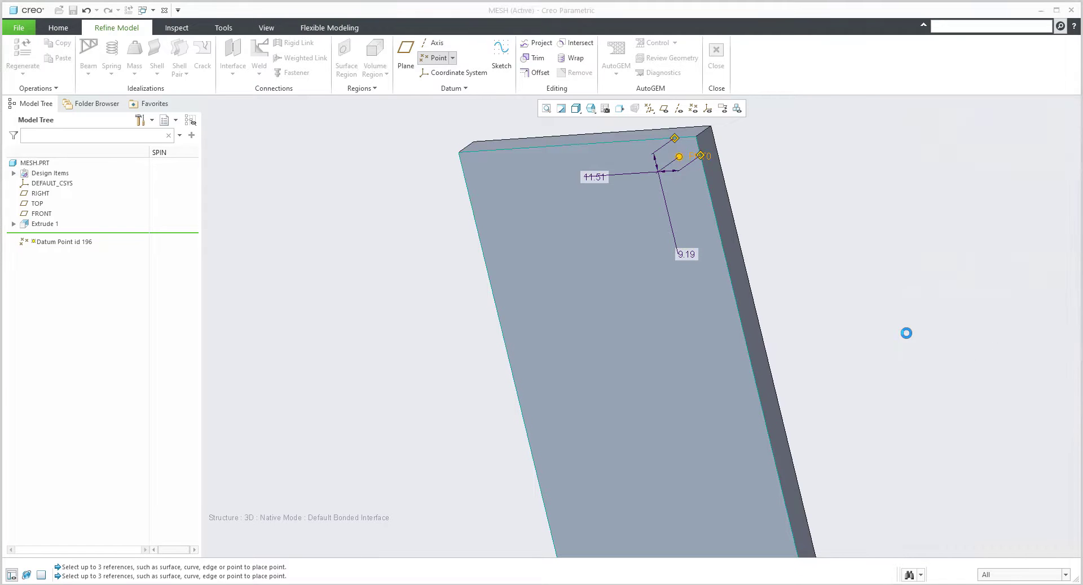
- Show datum points in the view and add a Hard Point mesh control on point PNT0
click(693, 108)
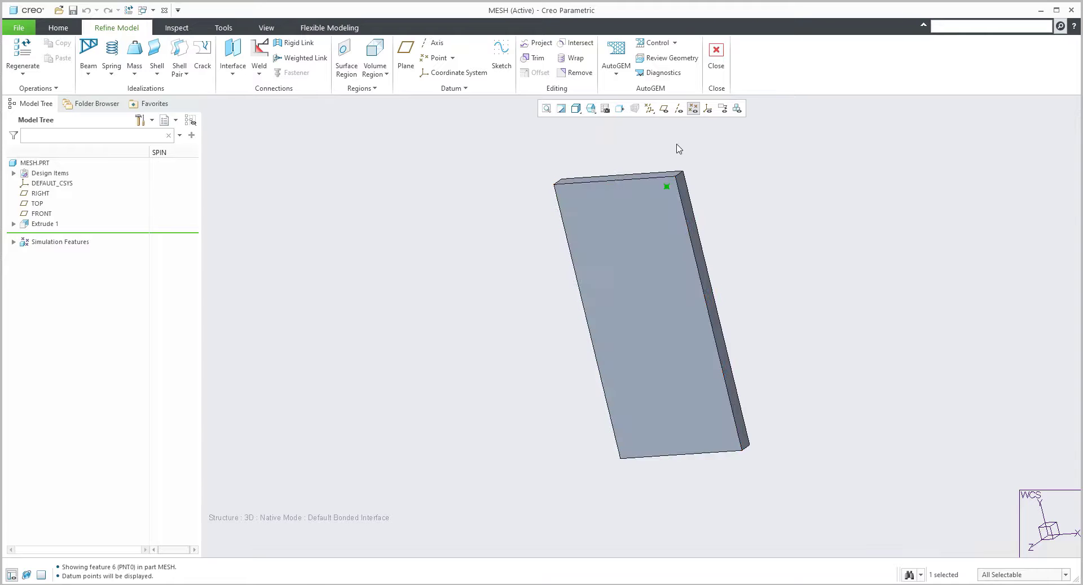
click(675, 42)
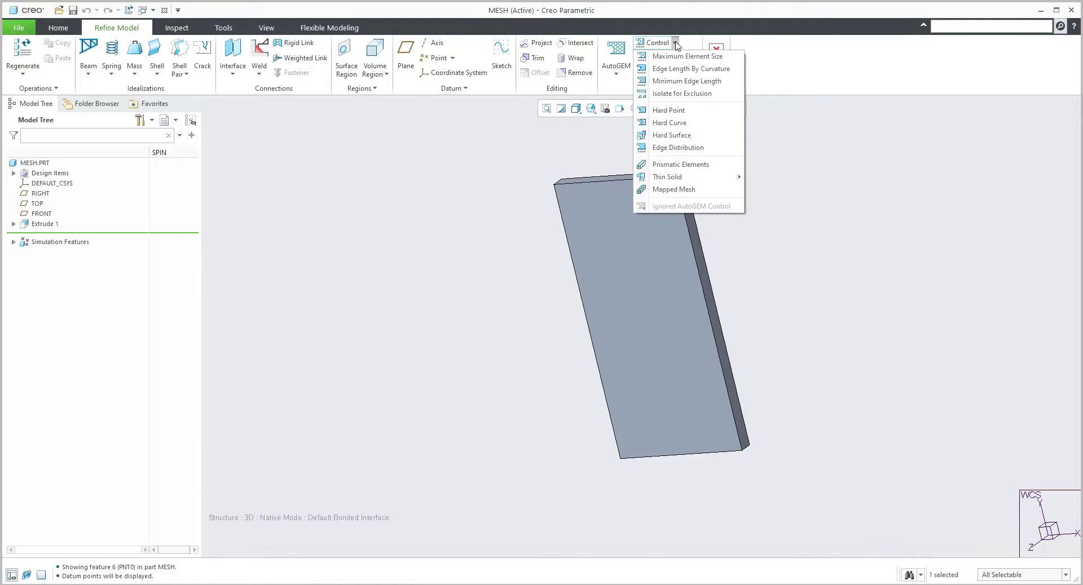
click(669, 110)
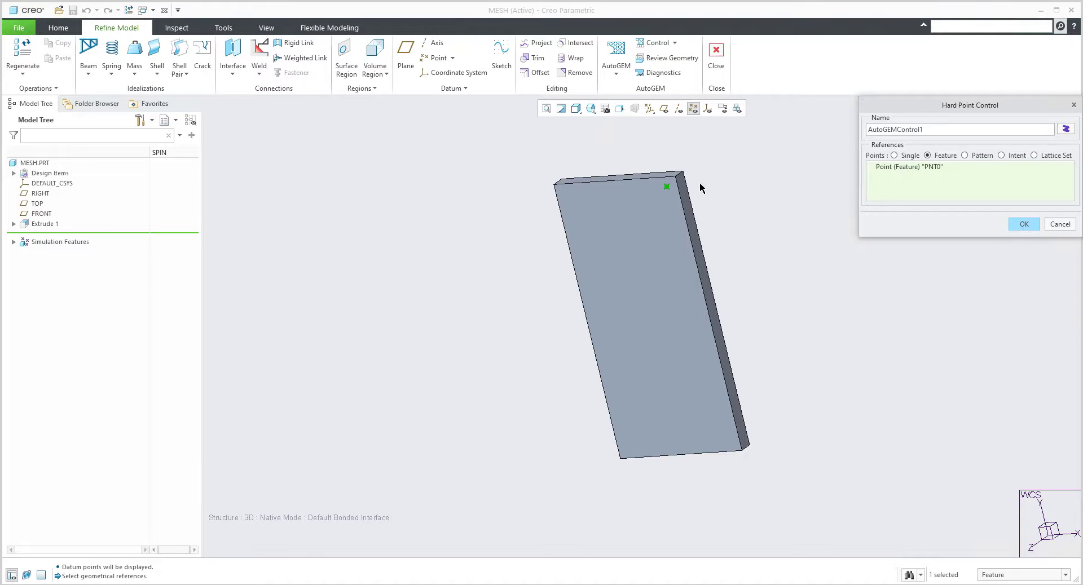
click(1024, 224)
- Generate an AutoGEM mesh for all geometry with properties and examine the elements around the hard point
scroll(669, 164, up, 5)
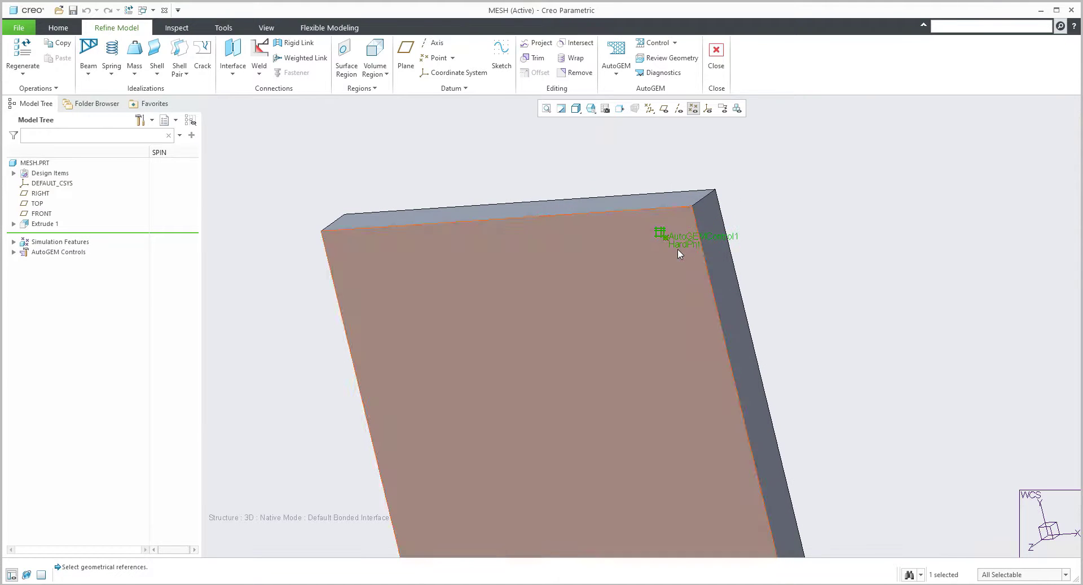
click(617, 52)
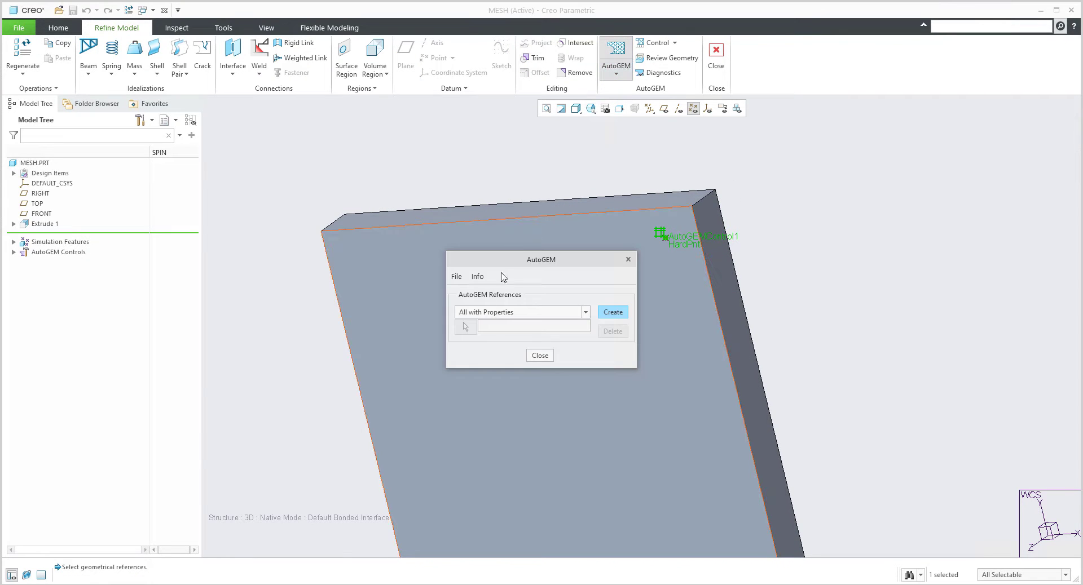
click(612, 313)
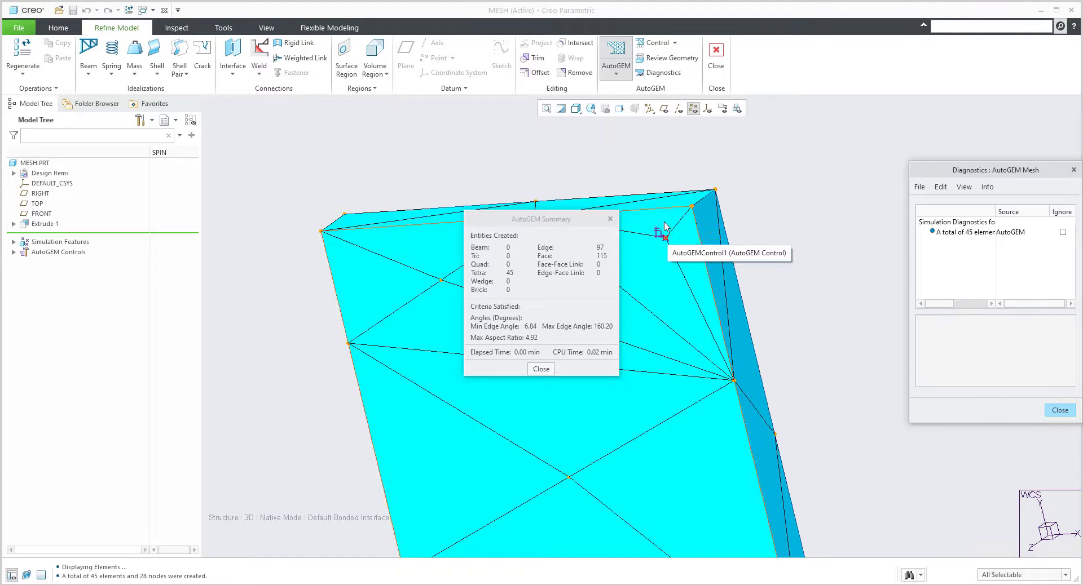
middle_drag(670, 251, 681, 276)
scroll(665, 232, down, 2)
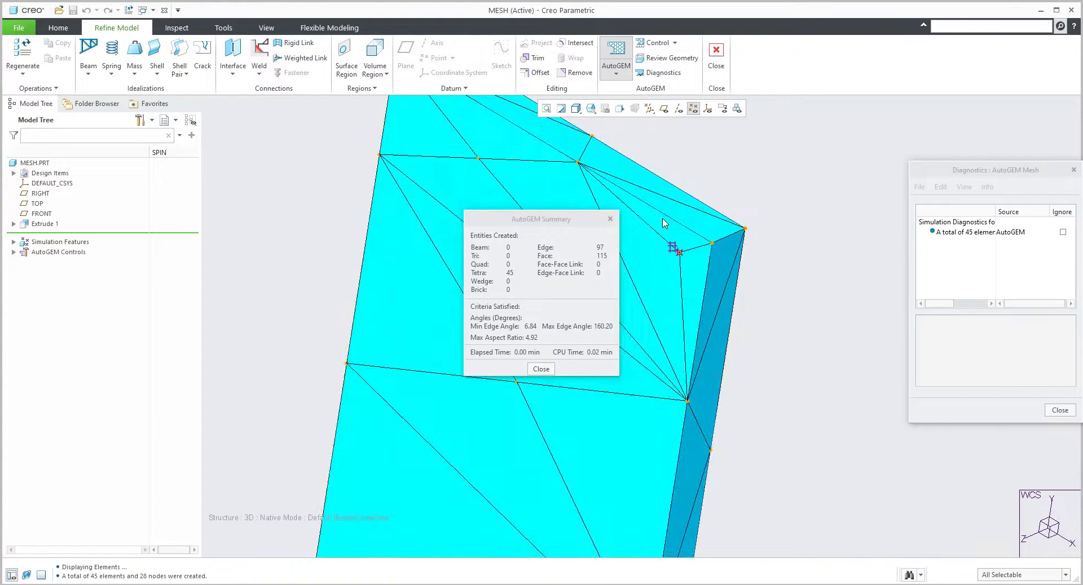
- Turn on Shrink Elements in the simulation mesh display and examine the separated elements around the hard point
click(738, 109)
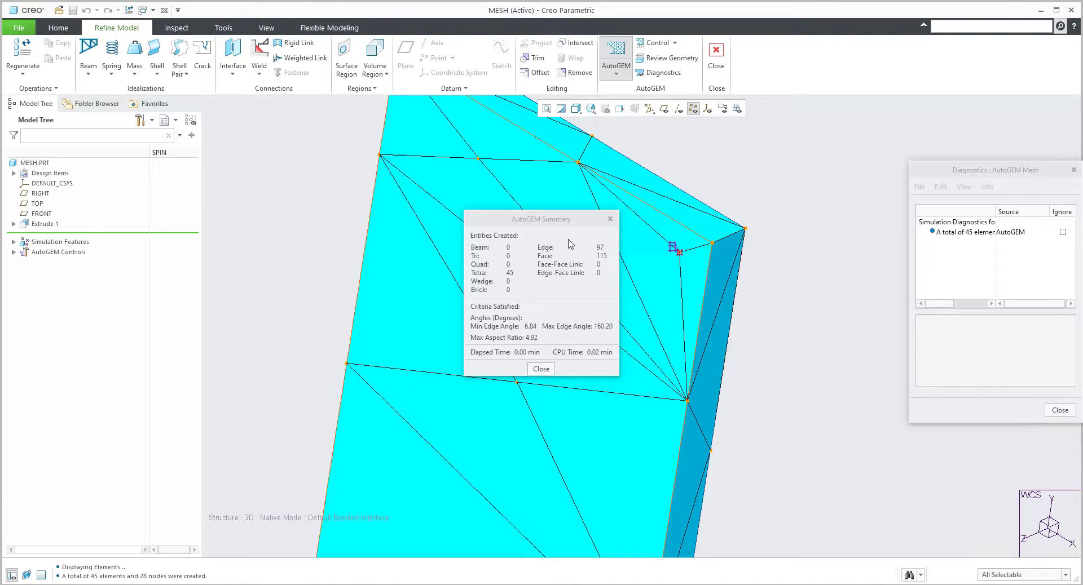
drag(557, 222, 324, 192)
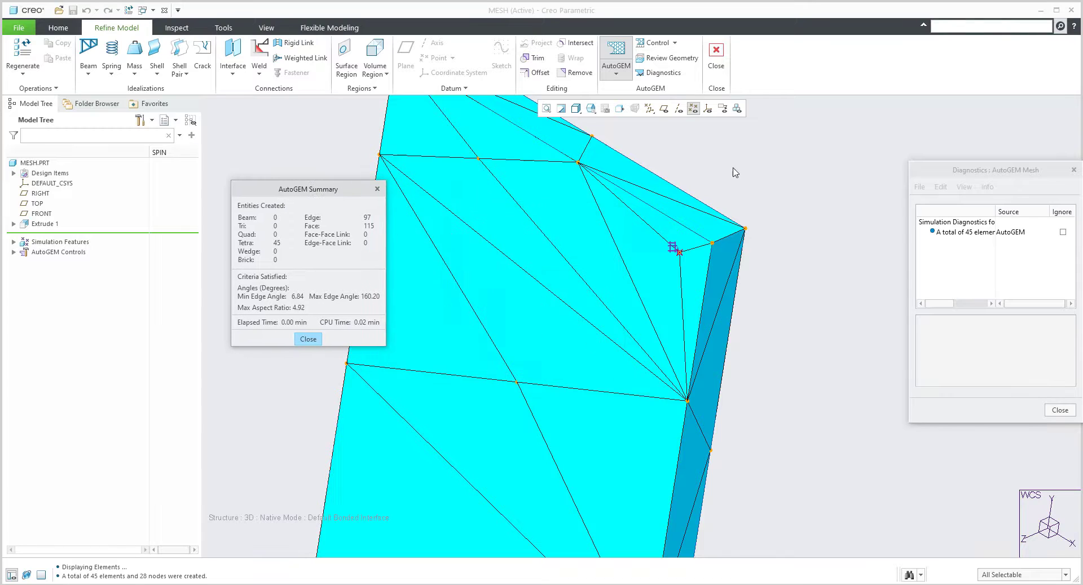
click(738, 109)
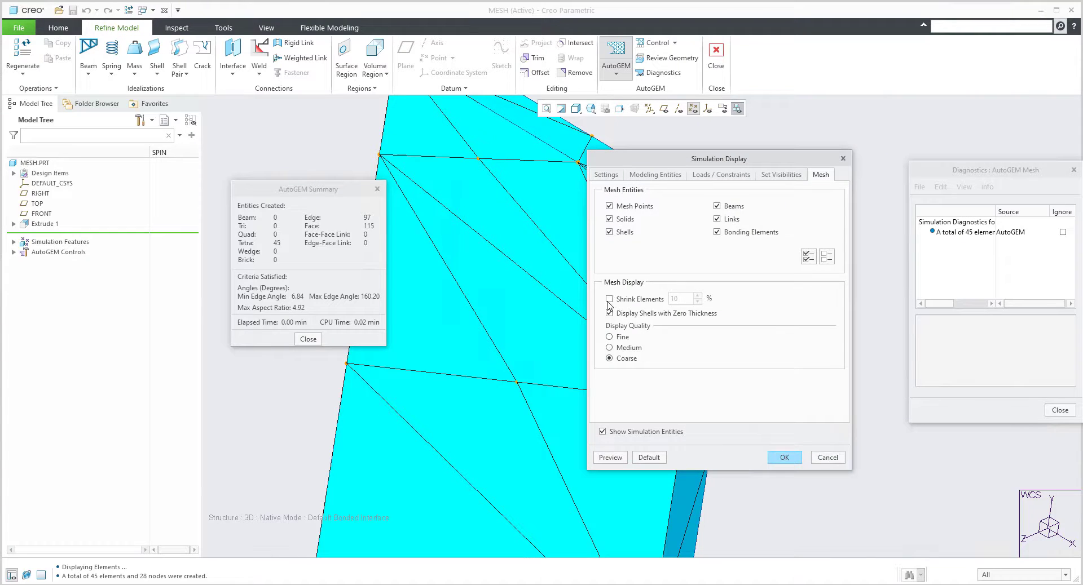
click(609, 300)
click(783, 458)
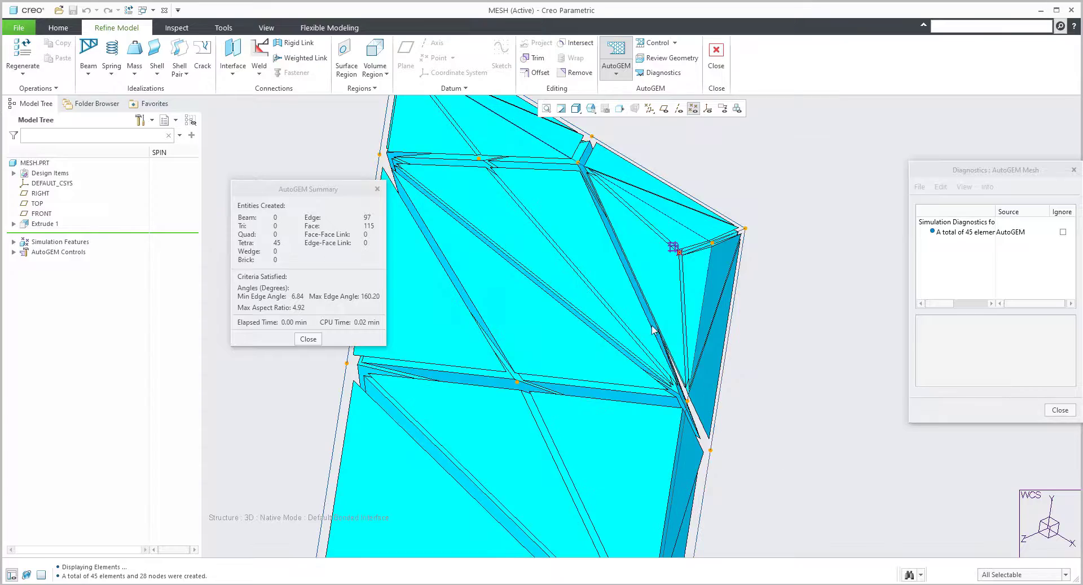
middle_drag(584, 194, 716, 144)
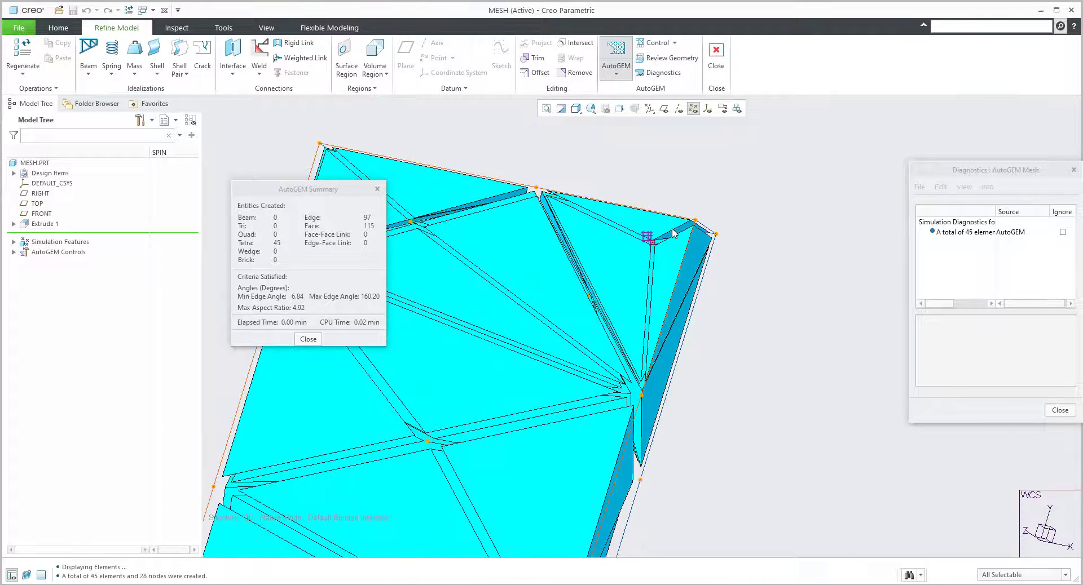
- Turn off Shrink Elements in the simulation mesh display
click(737, 108)
click(839, 246)
drag(864, 112, 748, 113)
click(819, 398)
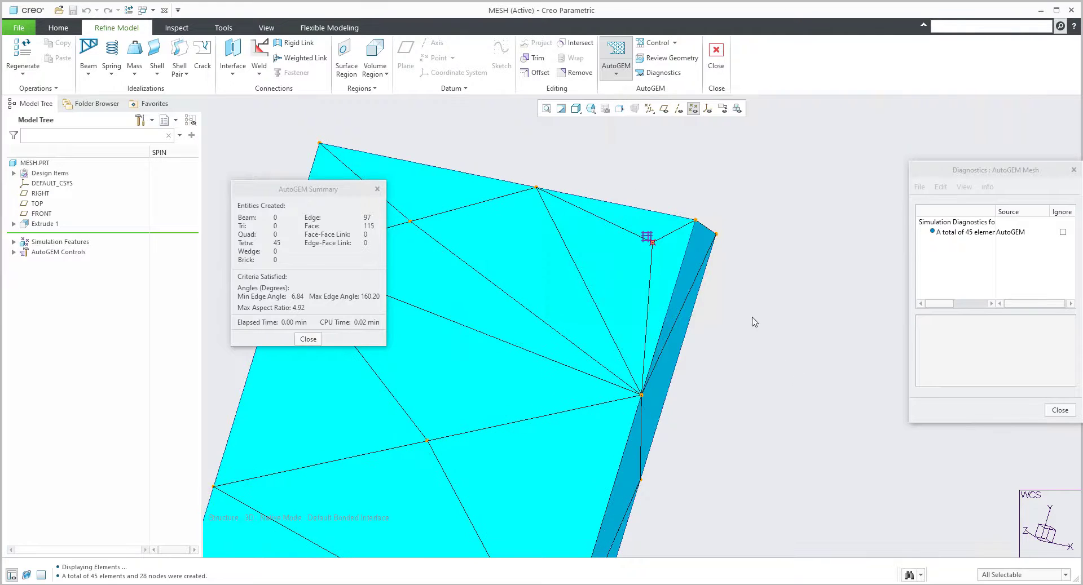
- Close the AutoGEM summary and the mesh of the plate with the hard point without saving the mesh
scroll(764, 319, down, 5)
middle_drag(712, 265, 483, 274)
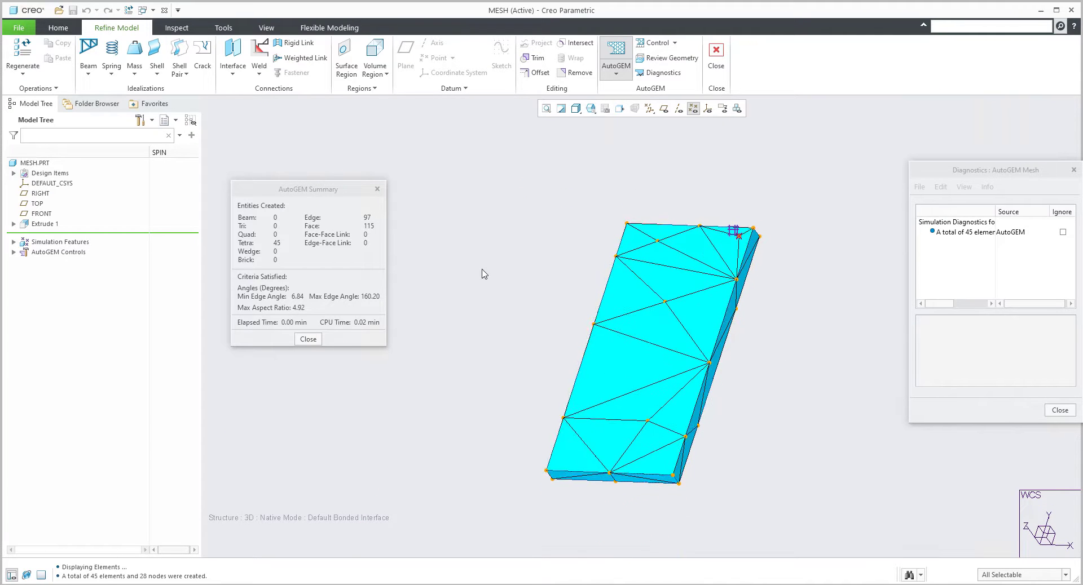
click(311, 341)
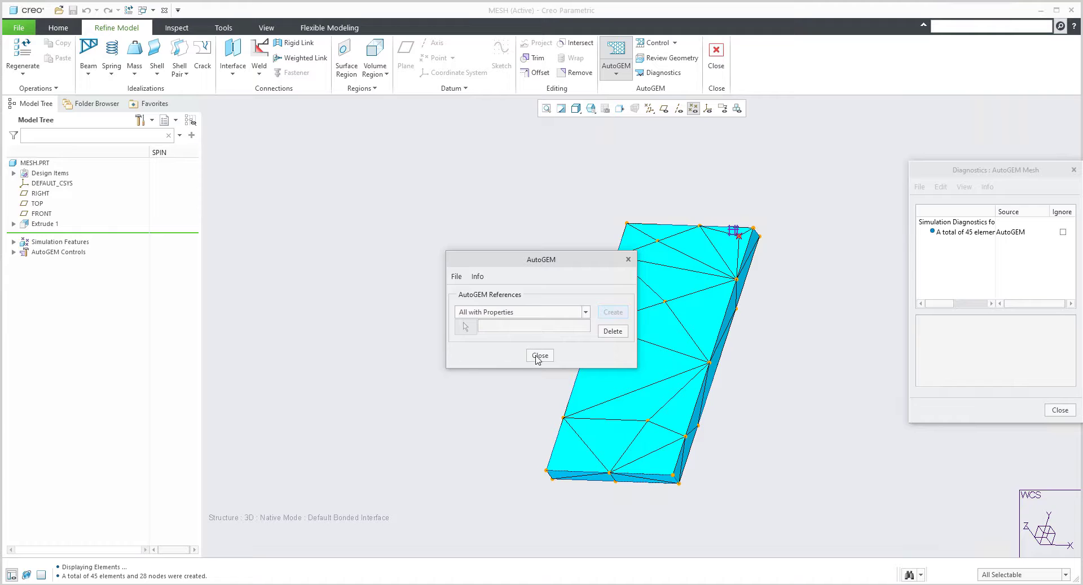
click(536, 355)
click(546, 320)
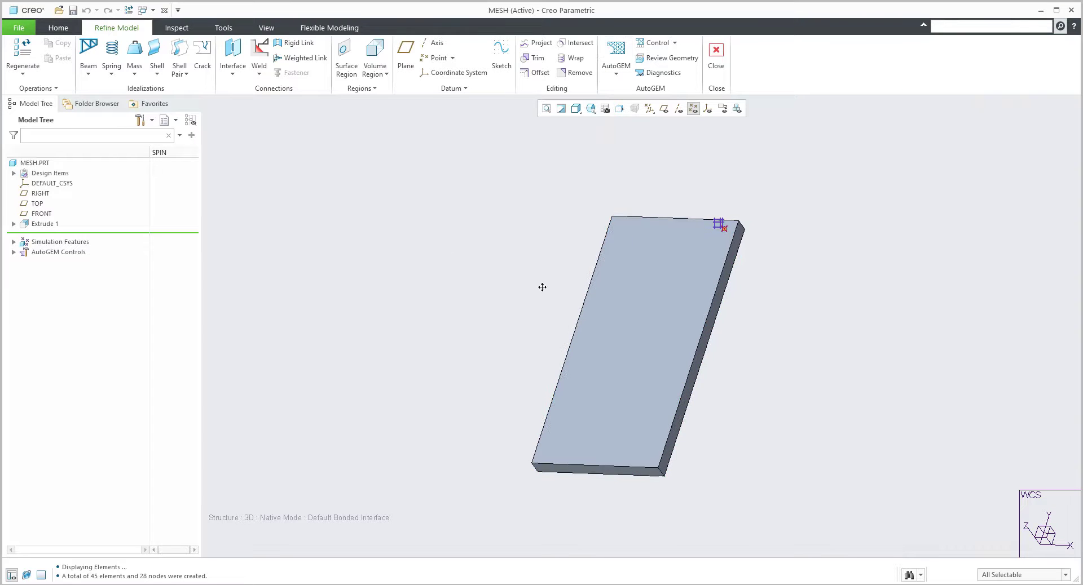
click(674, 43)
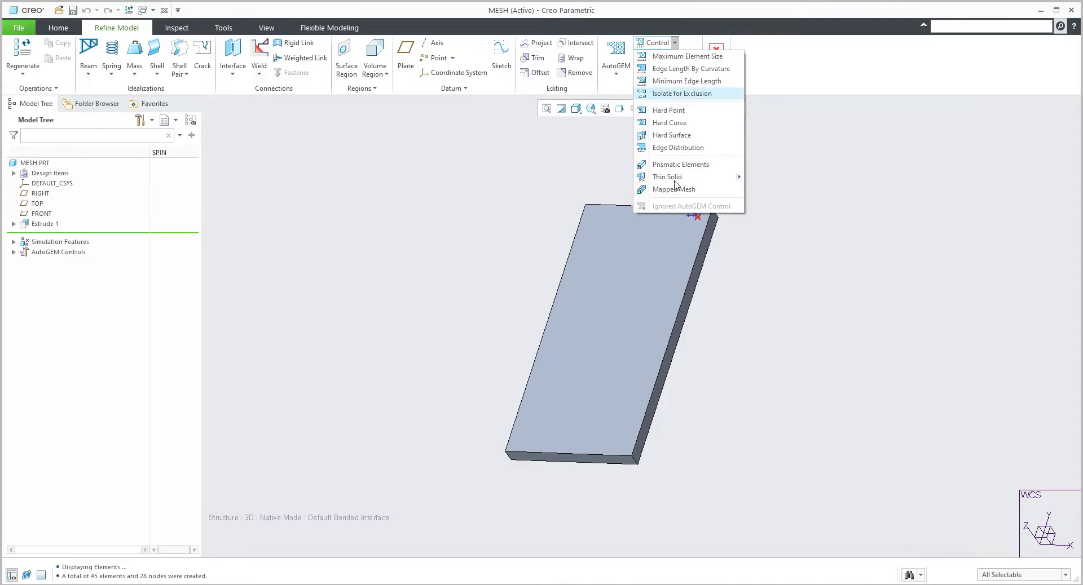
click(464, 225)
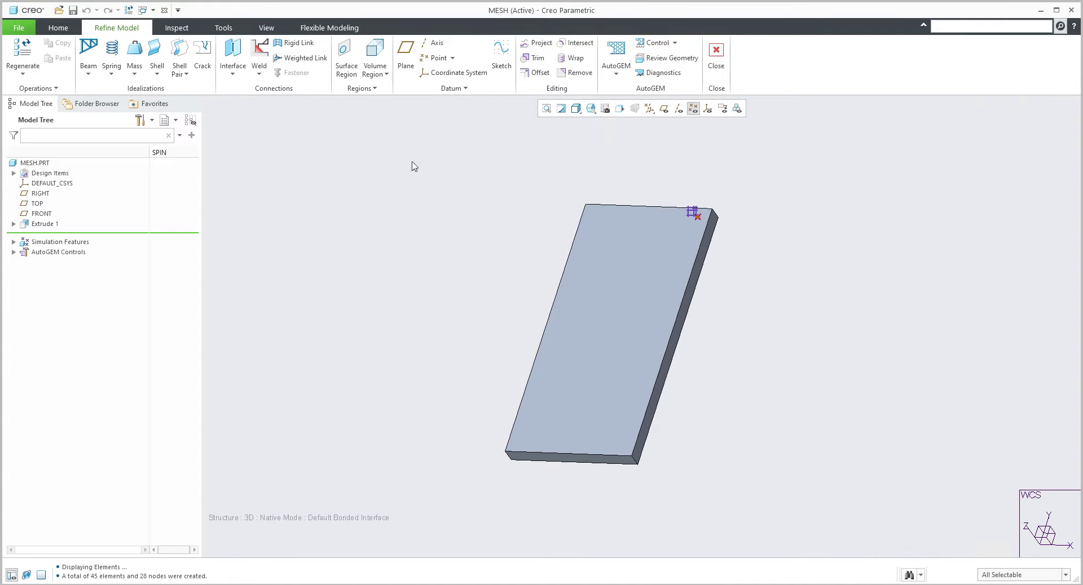
- Sketch a slanted line across the plate's large front face, at about 78° to the left edge and ending about 32 above the right edge's lower end
click(501, 54)
click(618, 316)
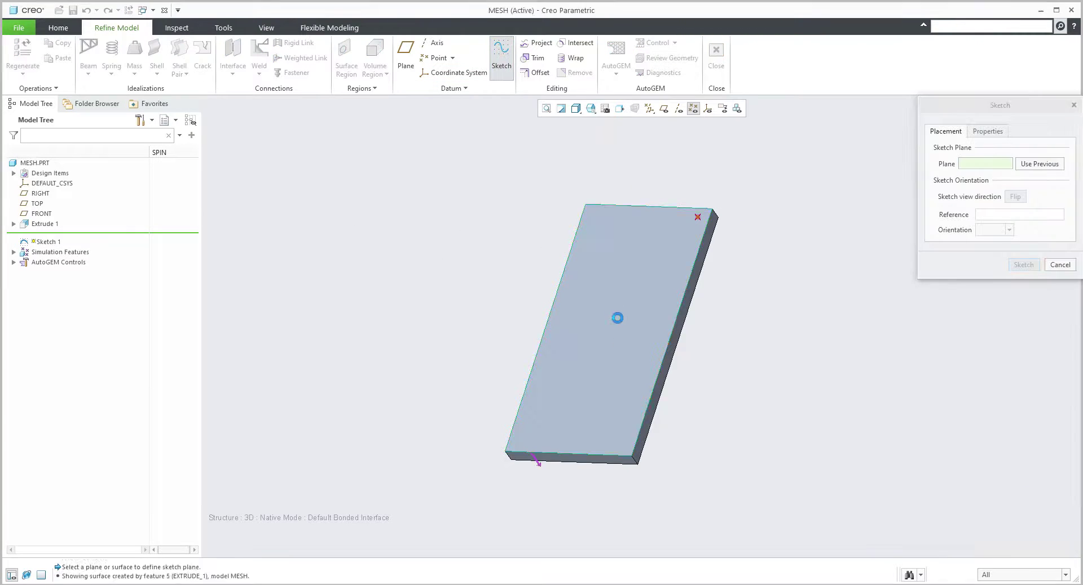
click(1024, 266)
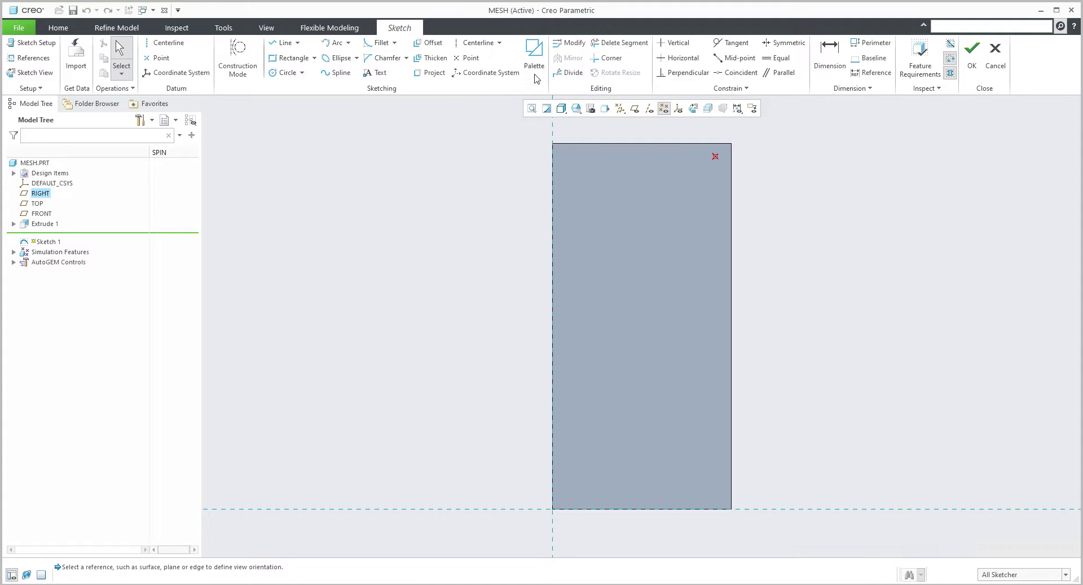
click(282, 43)
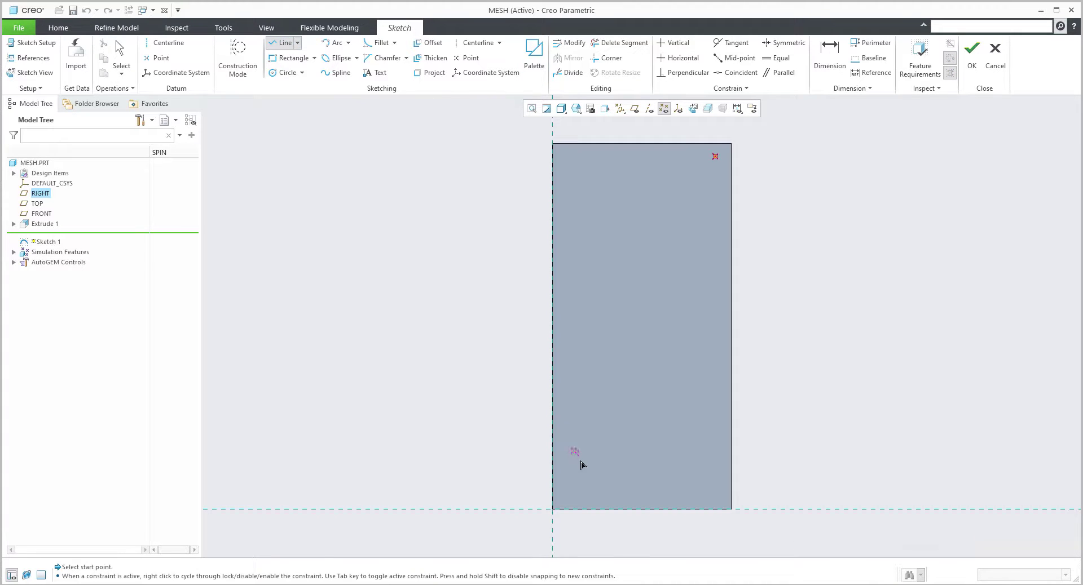
click(552, 430)
click(731, 466)
middle_click(791, 476)
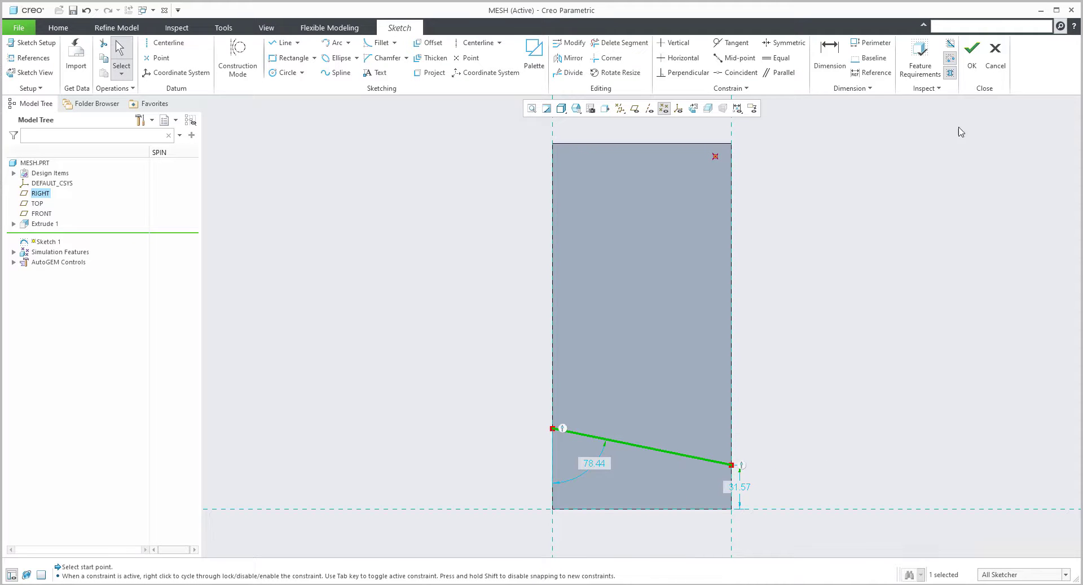
click(971, 56)
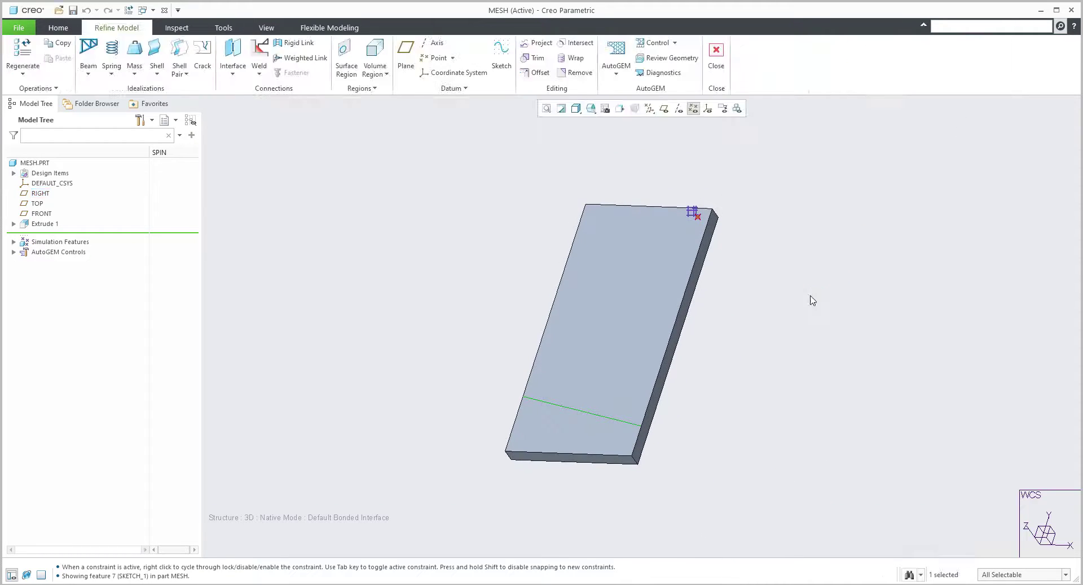
- Add a Hard Curve mesh control on the sketched slanted line
click(676, 44)
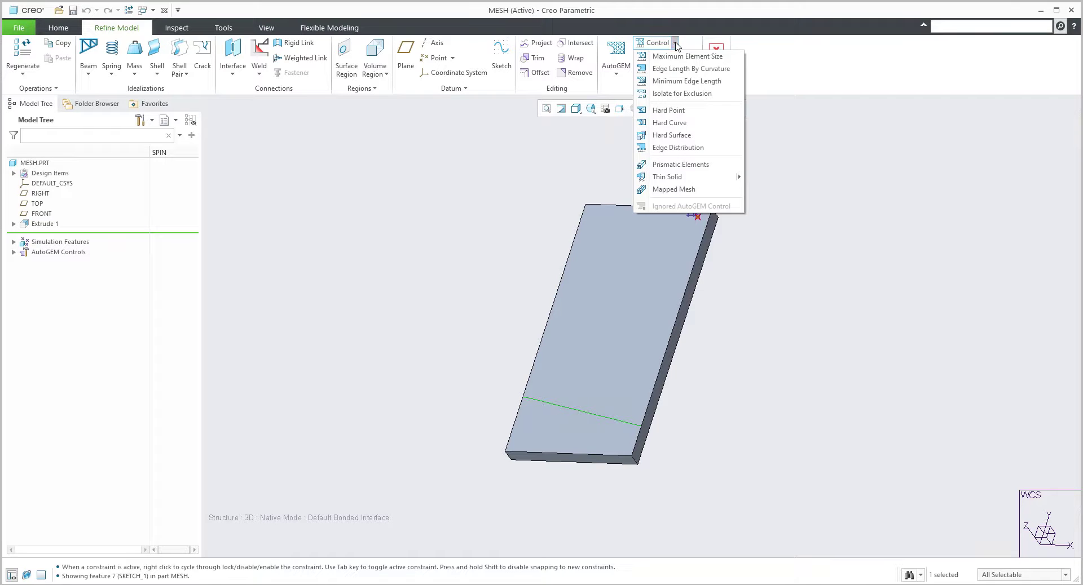
click(672, 123)
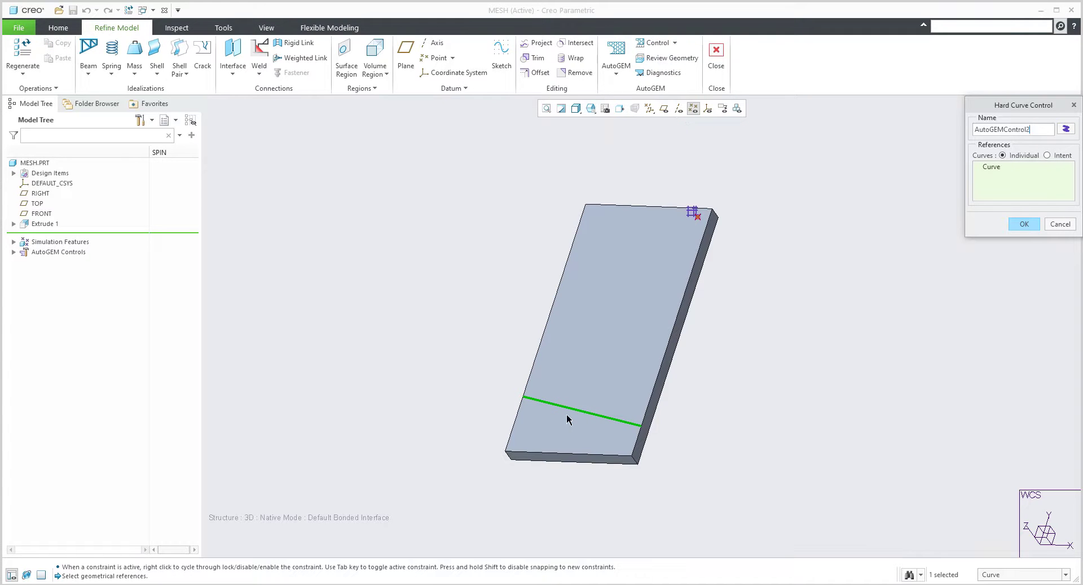
click(1025, 225)
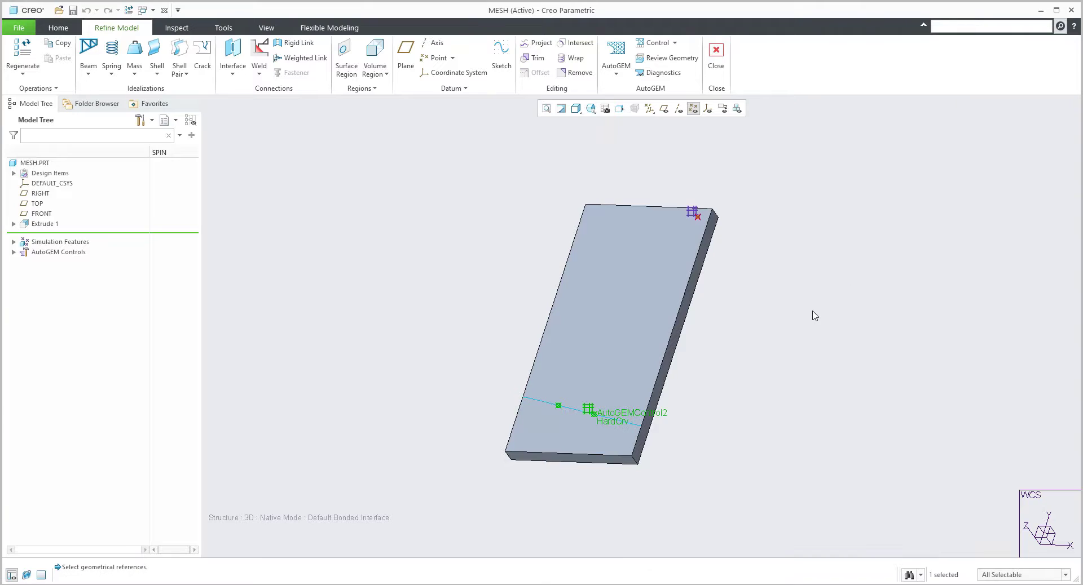
- Generate an AutoGEM mesh for all geometry with properties and examine the element edges along the hard curve
click(616, 63)
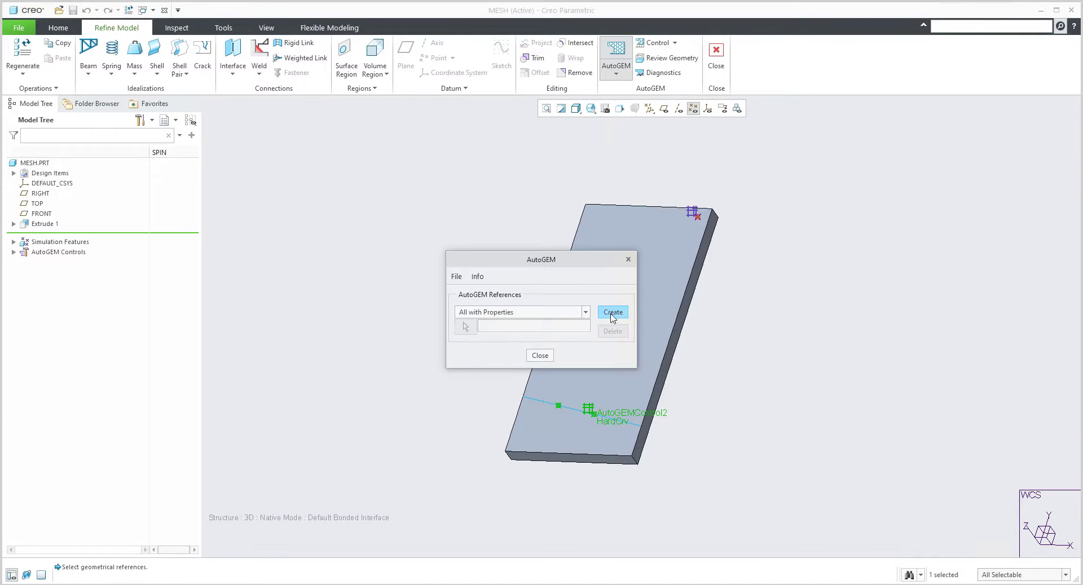
click(614, 315)
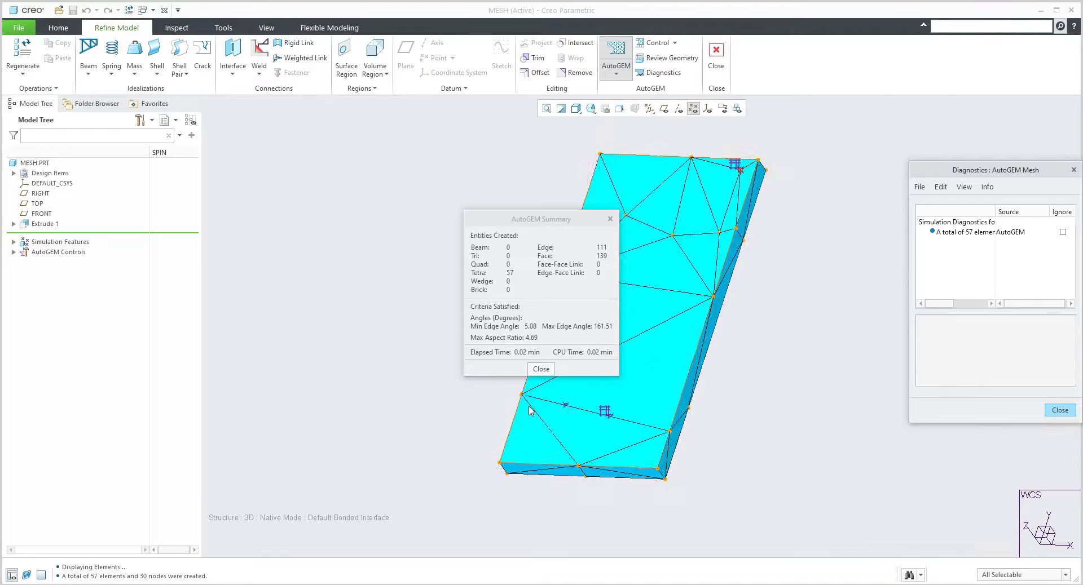
scroll(530, 410, up, 3)
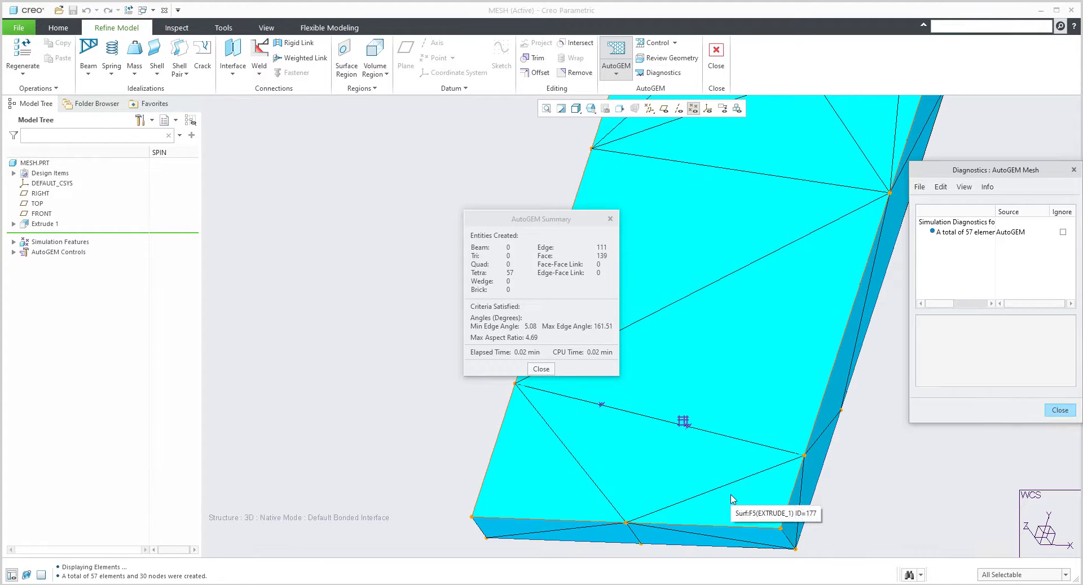
- Close the summary and the hard-curve mesh without saving the mesh
click(542, 370)
click(537, 356)
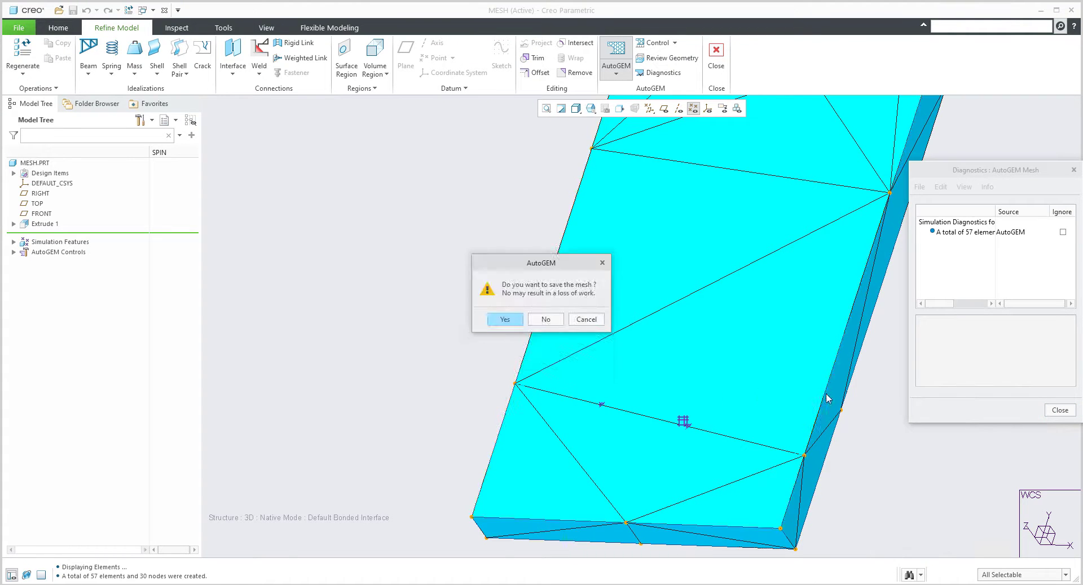
click(546, 320)
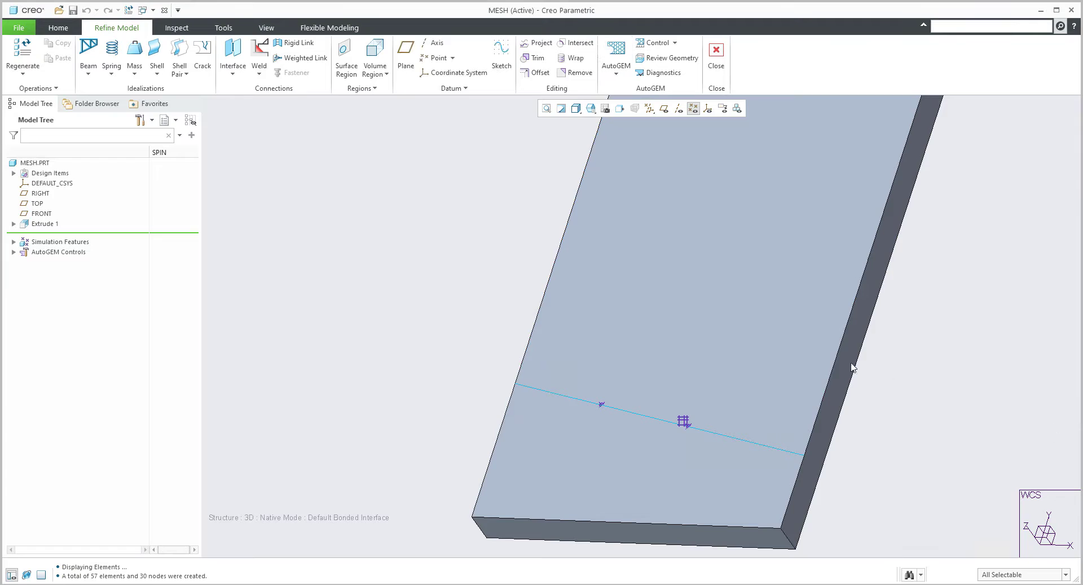
scroll(641, 367, down, 4)
scroll(592, 379, down, 2)
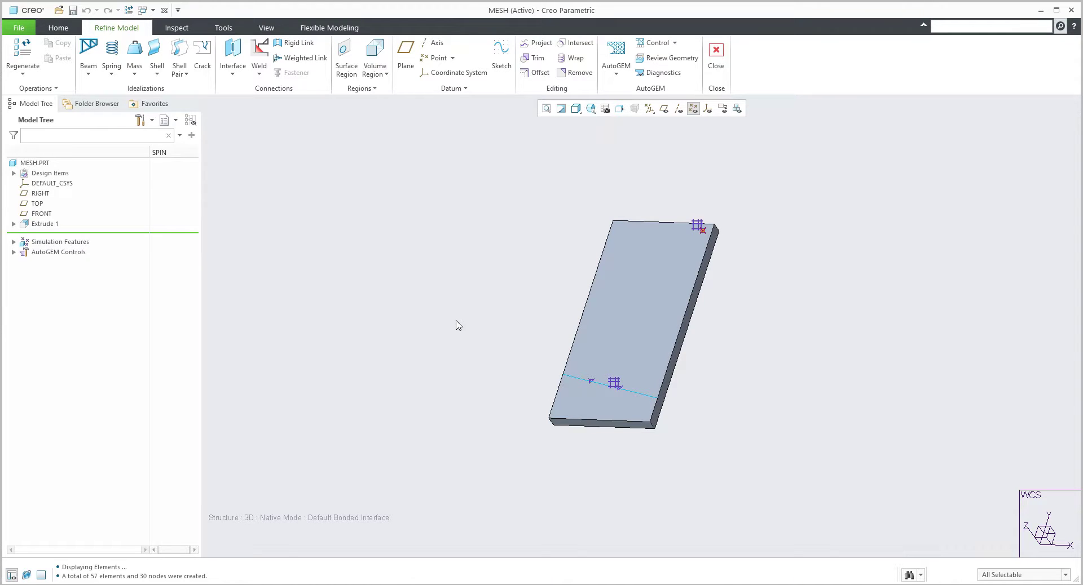
- Start a Surface Region and sketch a rectangle about 56 by 23 on the plate's front face, about 32 from the left edge and 219 above the bottom
click(347, 55)
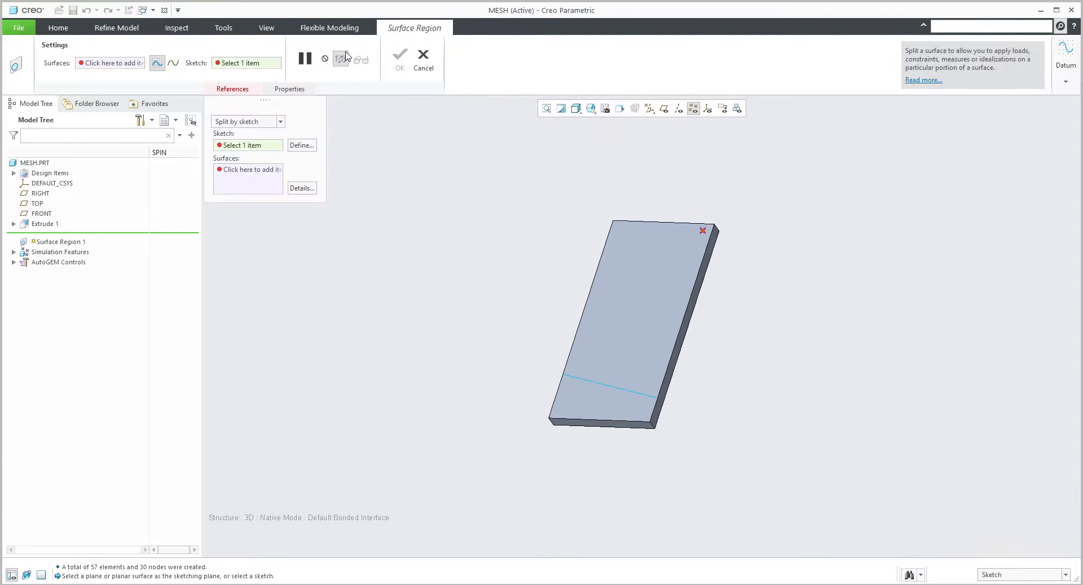
click(293, 146)
click(629, 279)
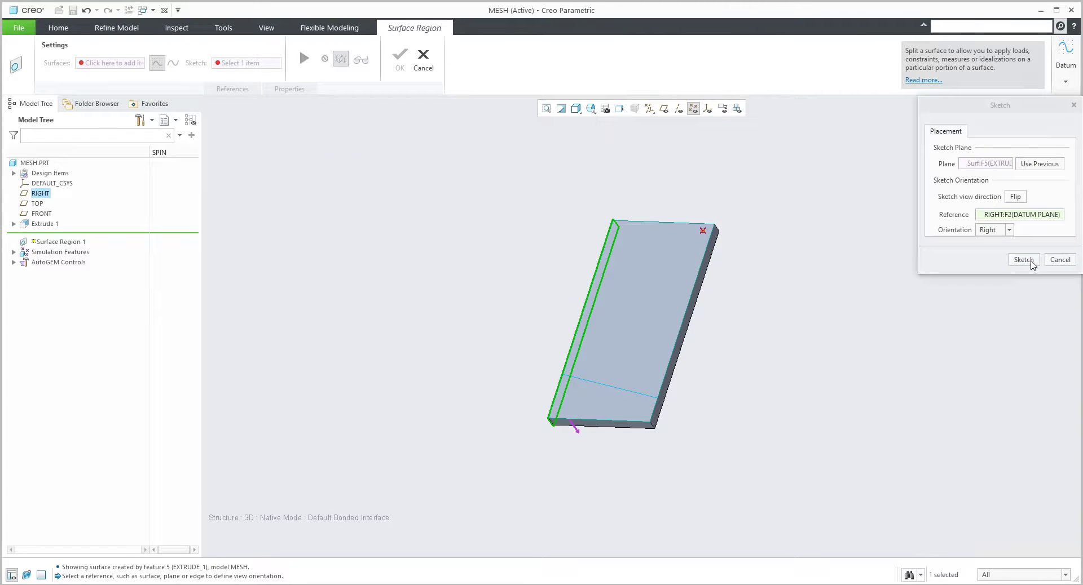
click(1022, 260)
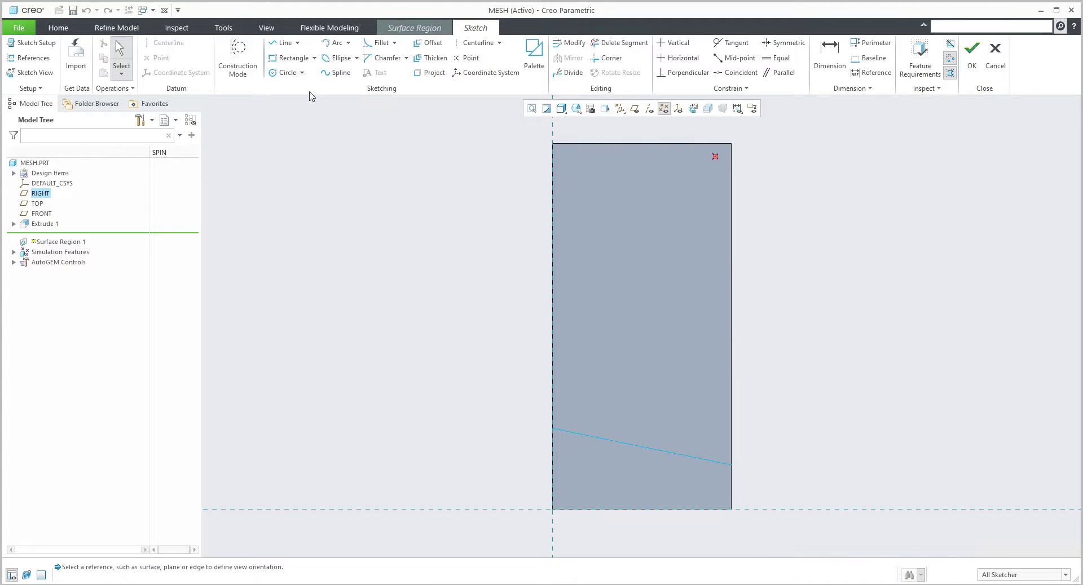
click(290, 57)
click(596, 170)
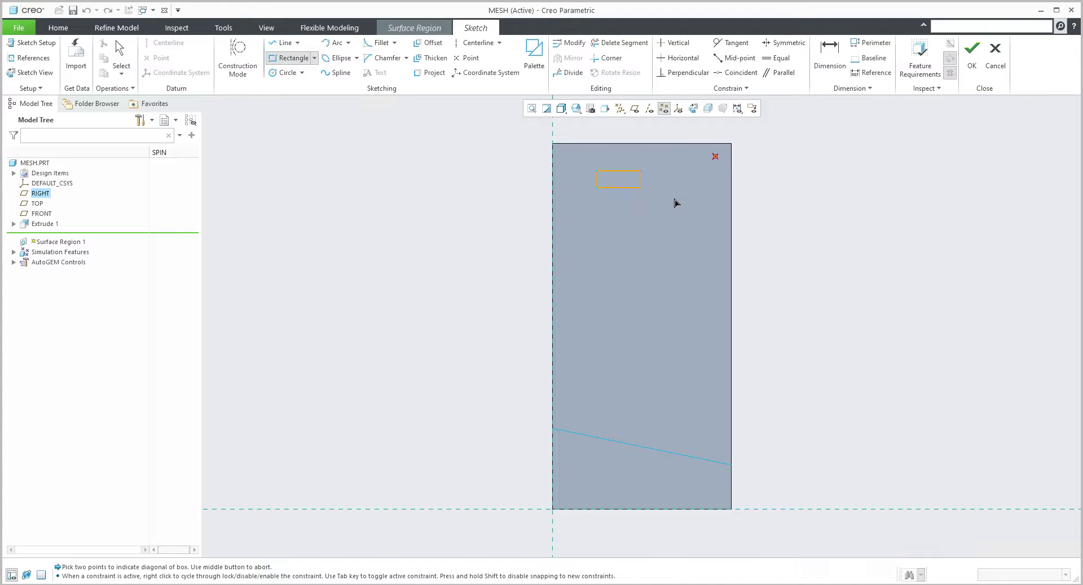
click(675, 202)
middle_click(811, 254)
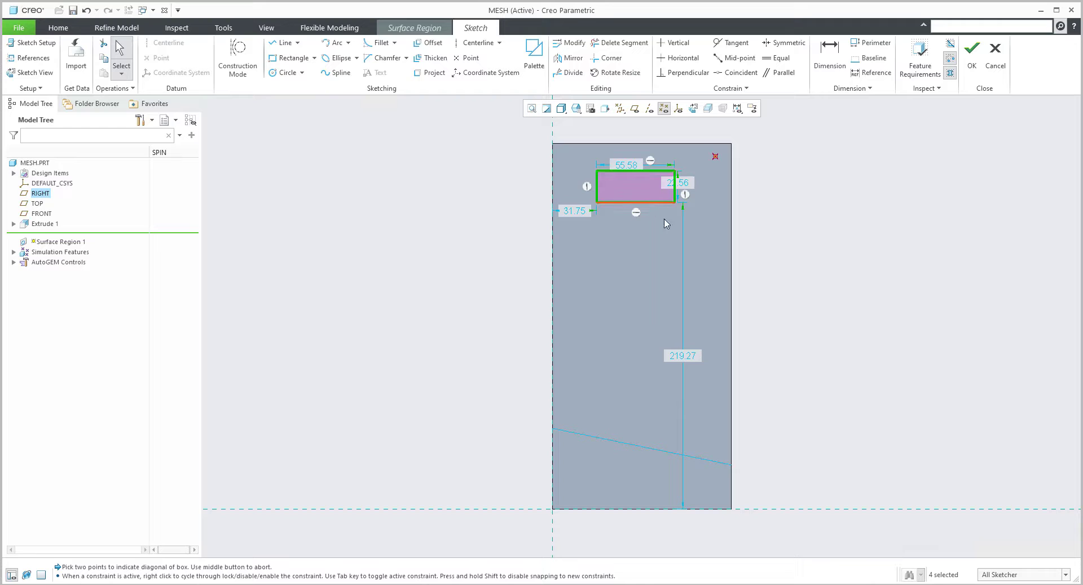
click(971, 56)
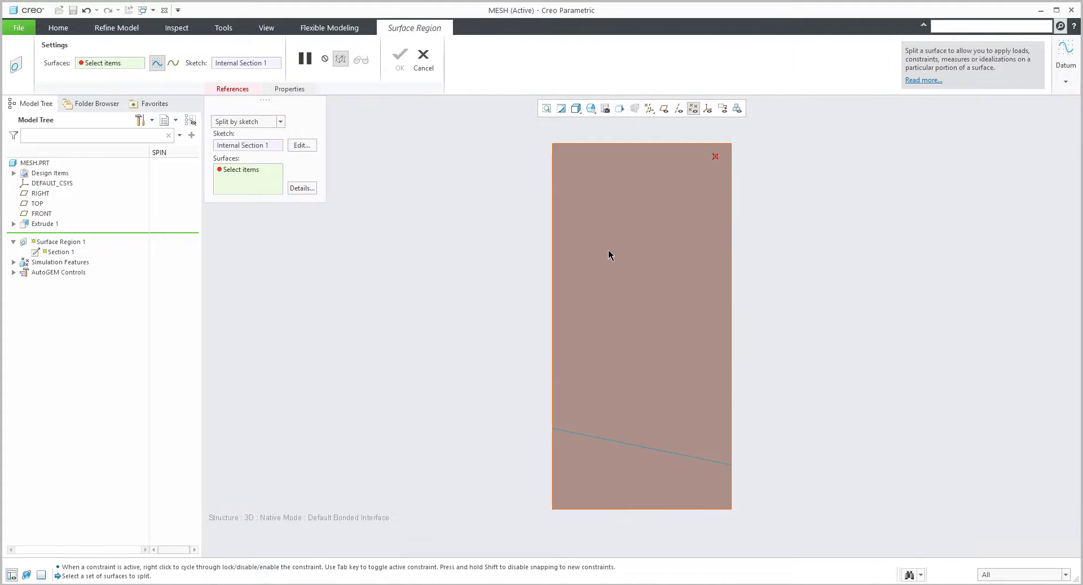
- Select the plate's front face as the surface to split and complete the surface region
click(648, 280)
middle_drag(649, 279, 728, 213)
click(399, 58)
middle_drag(459, 126, 649, 226)
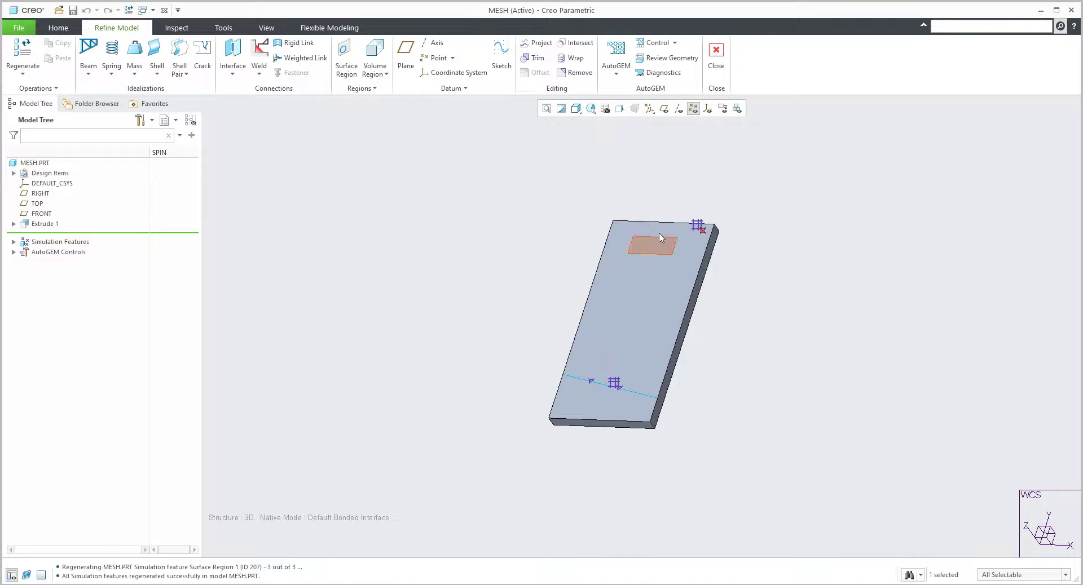
scroll(657, 237, up, 3)
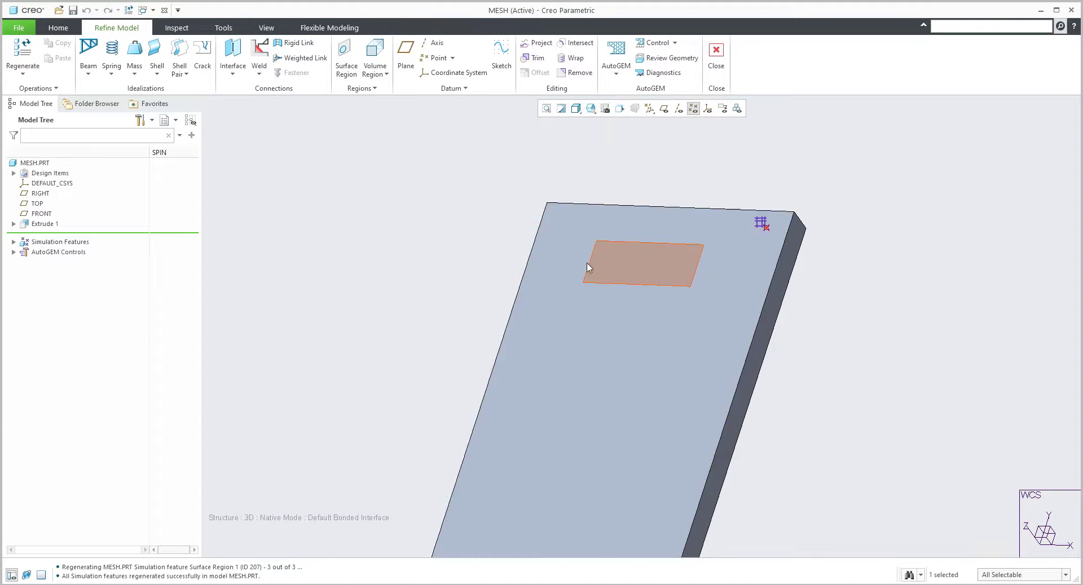
click(58, 28)
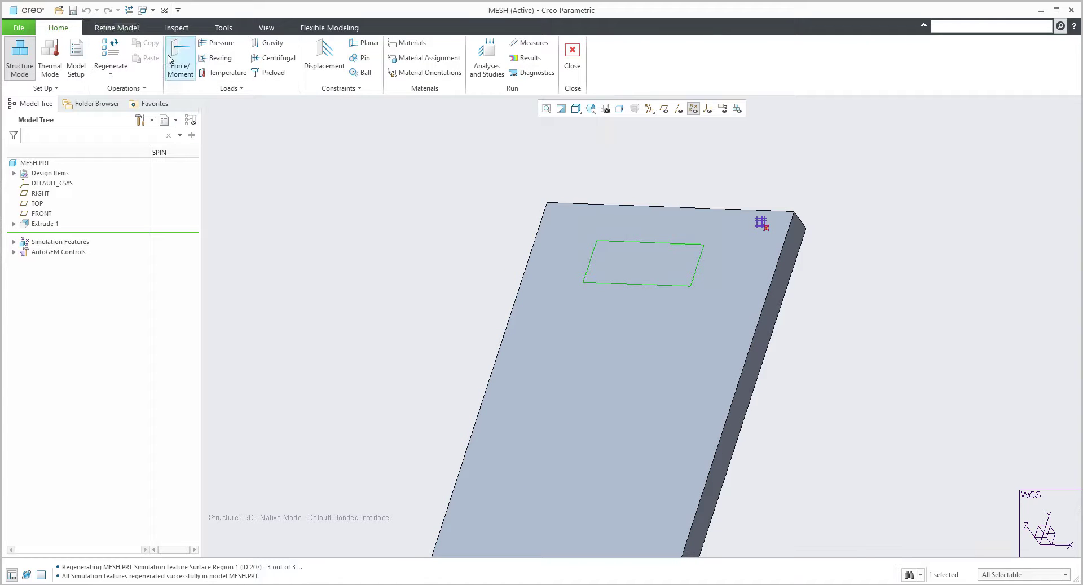
click(120, 28)
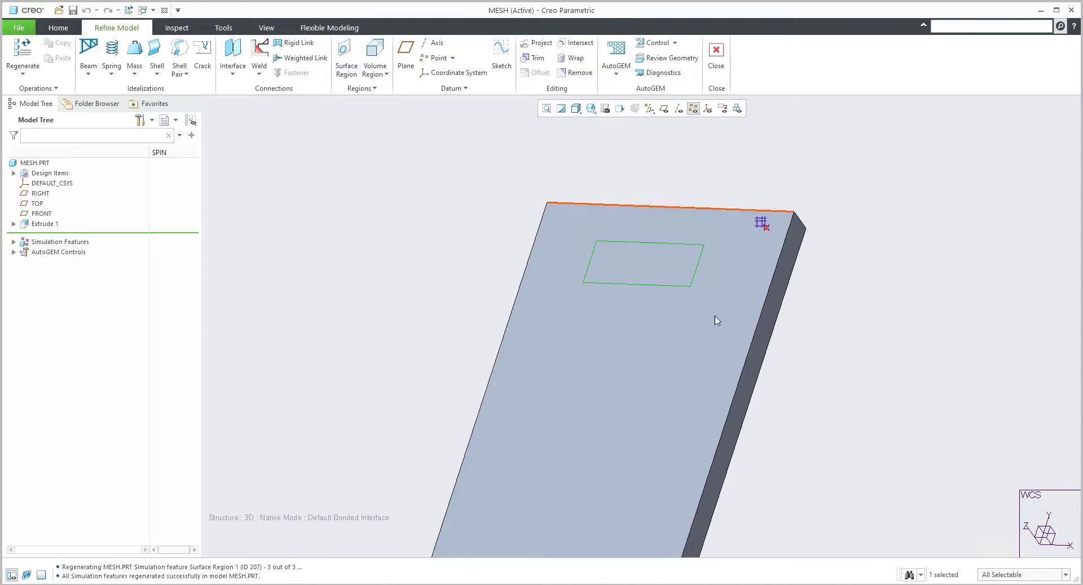
- Generate an AutoGEM mesh for all geometry with properties and examine the elements around the rectangular surface region and on the plate's back face
click(616, 54)
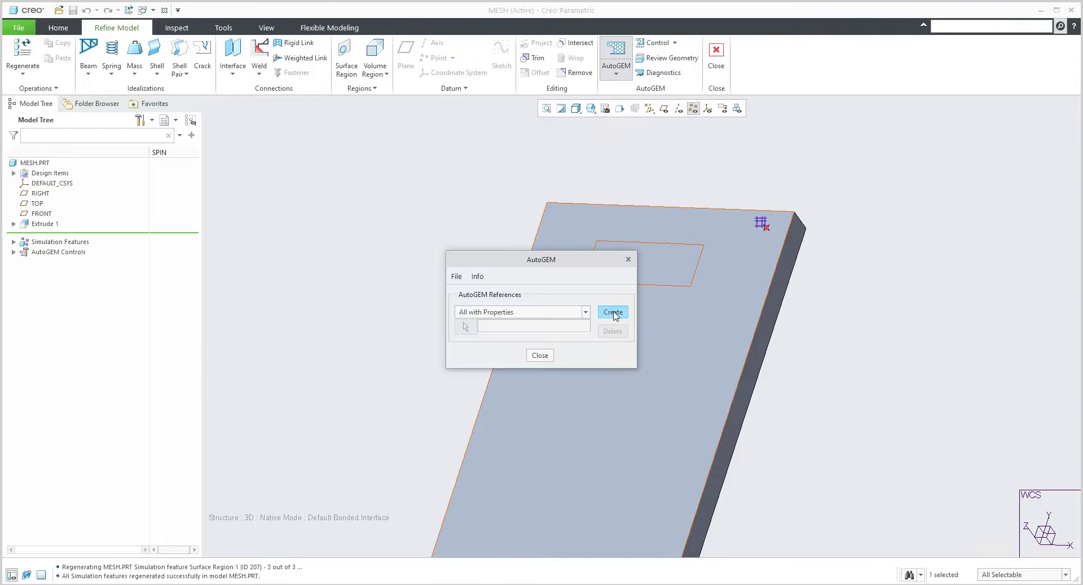
click(613, 313)
drag(563, 224, 402, 177)
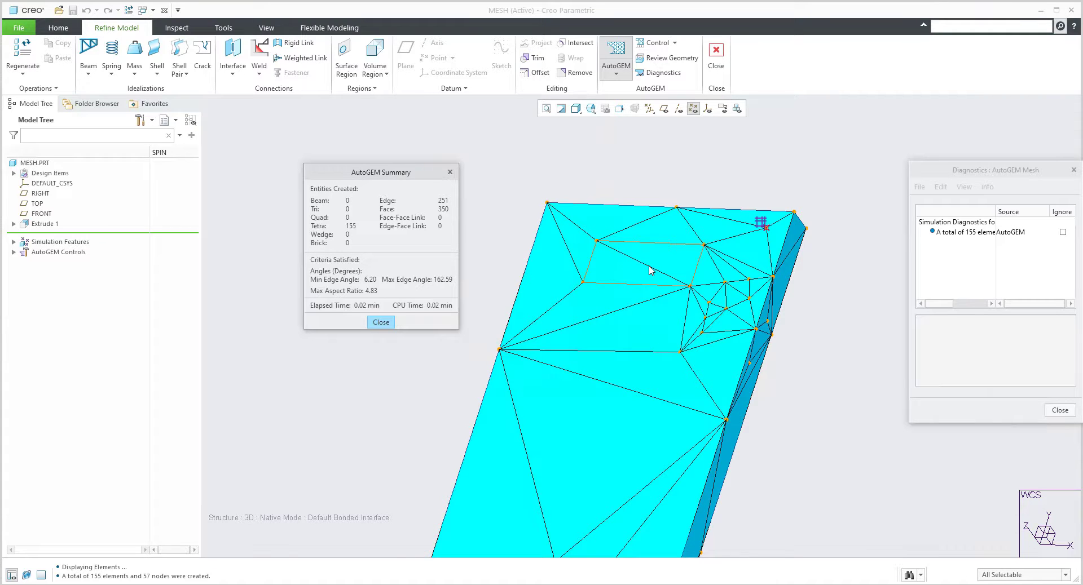
scroll(644, 268, up, 3)
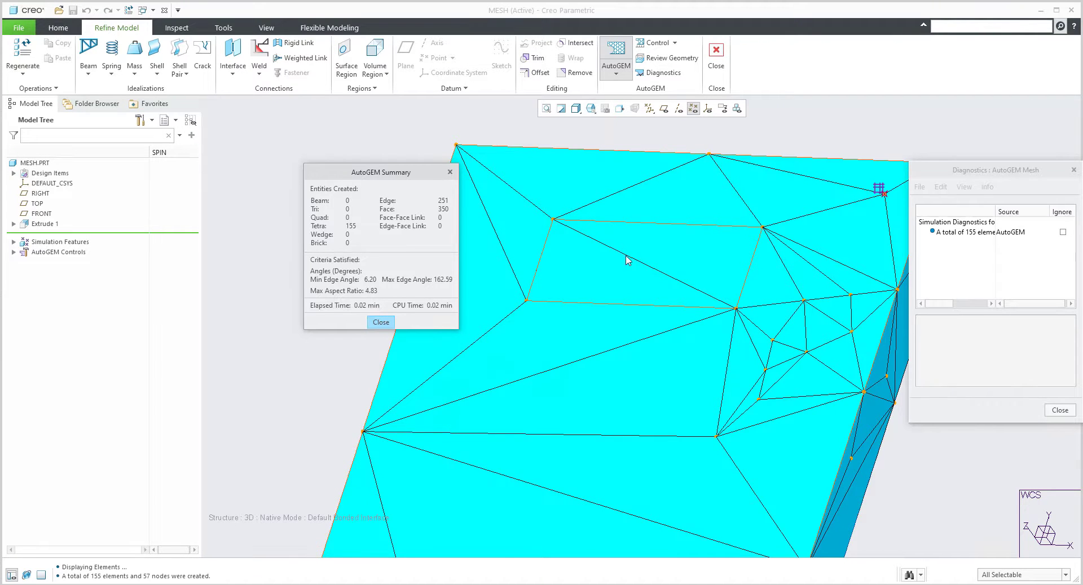
scroll(625, 259, down, 3)
middle_drag(528, 230, 522, 224)
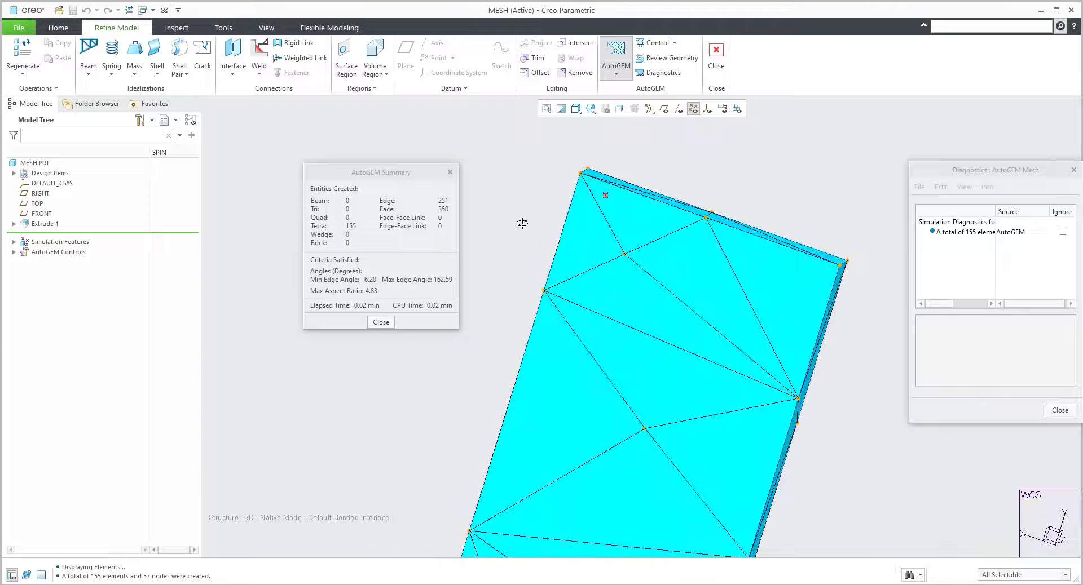
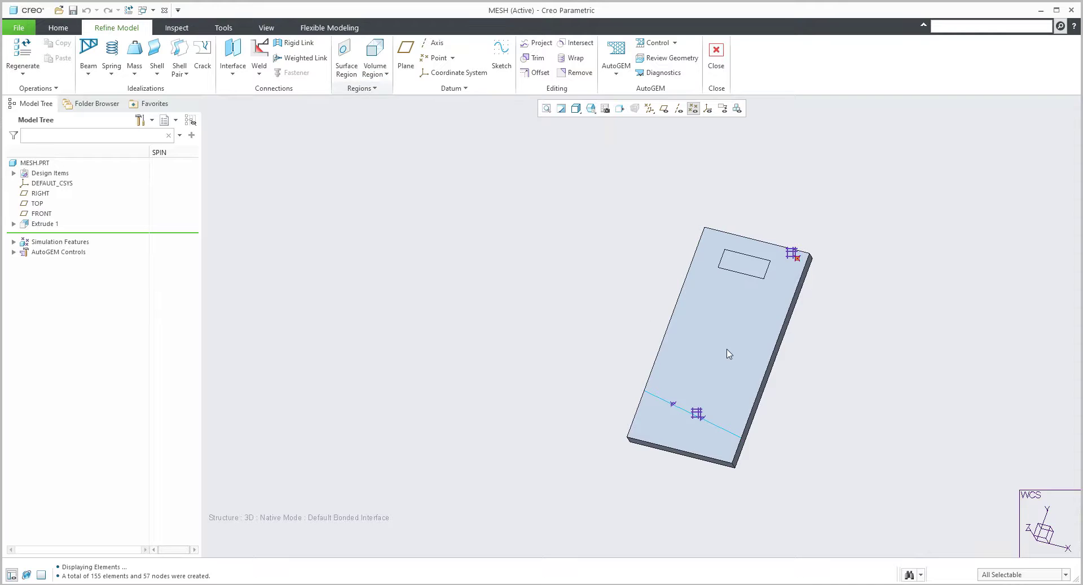
mouse_move(727, 353)
middle_down()
mouse_move(728, 387)
mouse_move(725, 357)
middle_up()
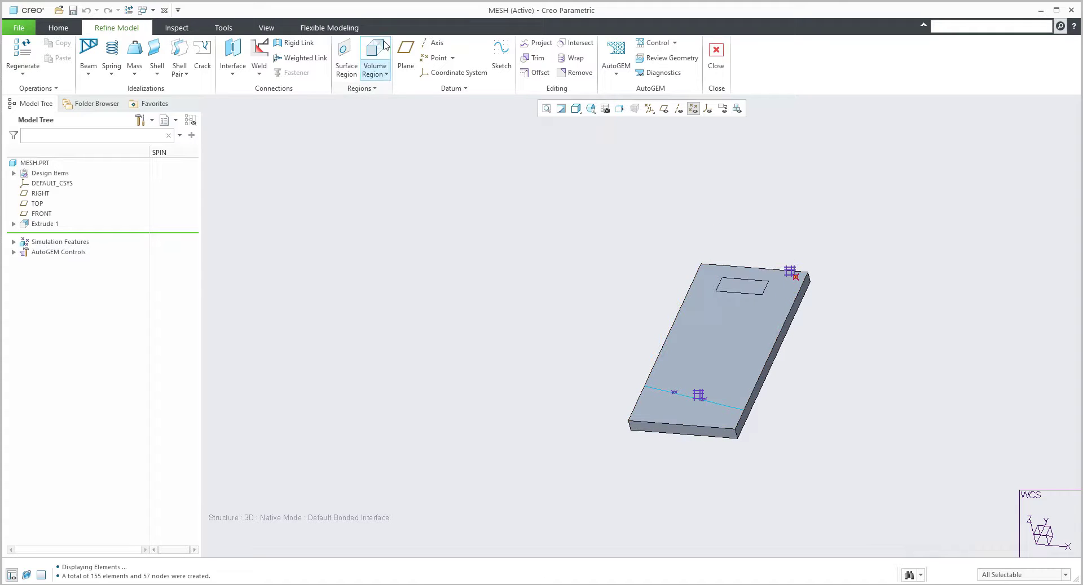
- Start an extruded Volume Region and sketch a circle about 41 in diameter on the plate's front face, about 98 from the left edge and 160 above the bottom
click(375, 69)
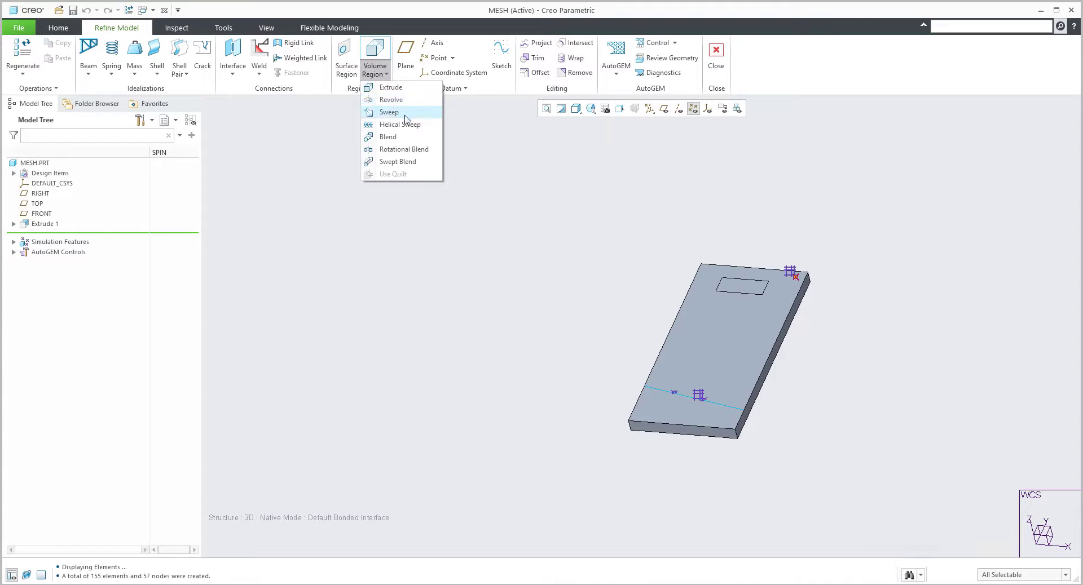
click(347, 134)
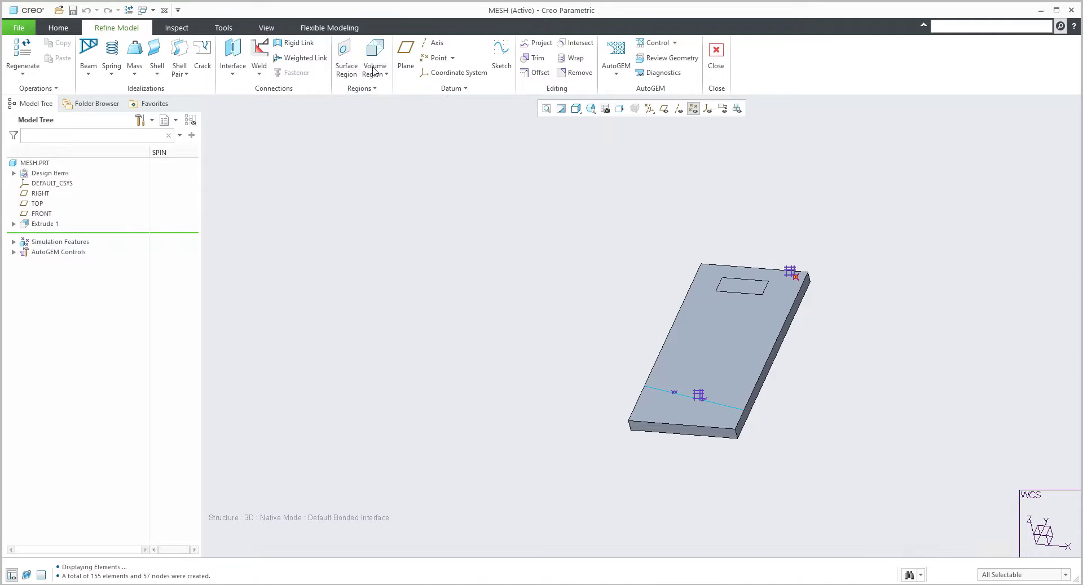
click(730, 341)
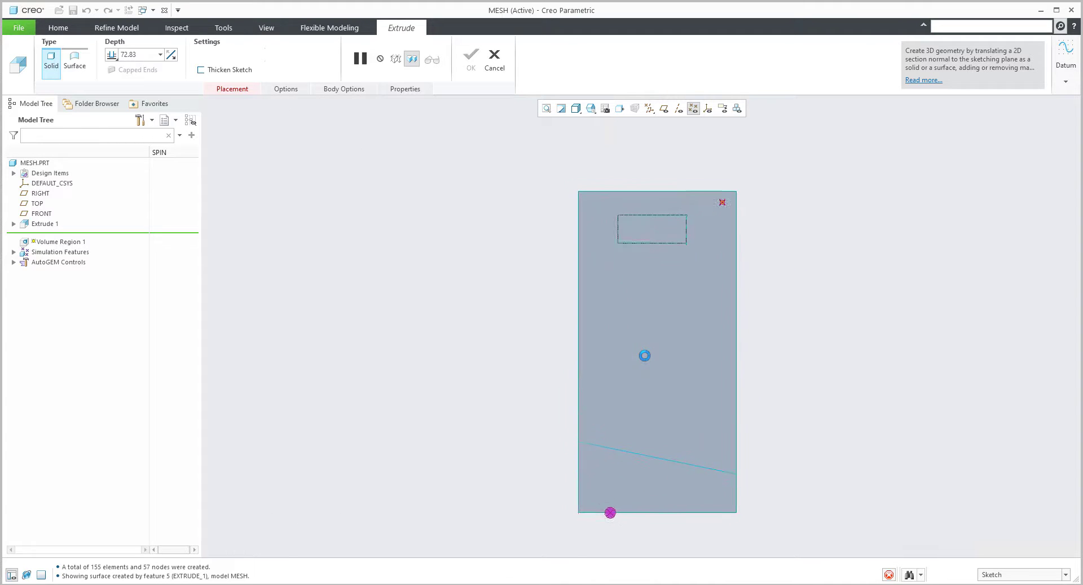
click(281, 74)
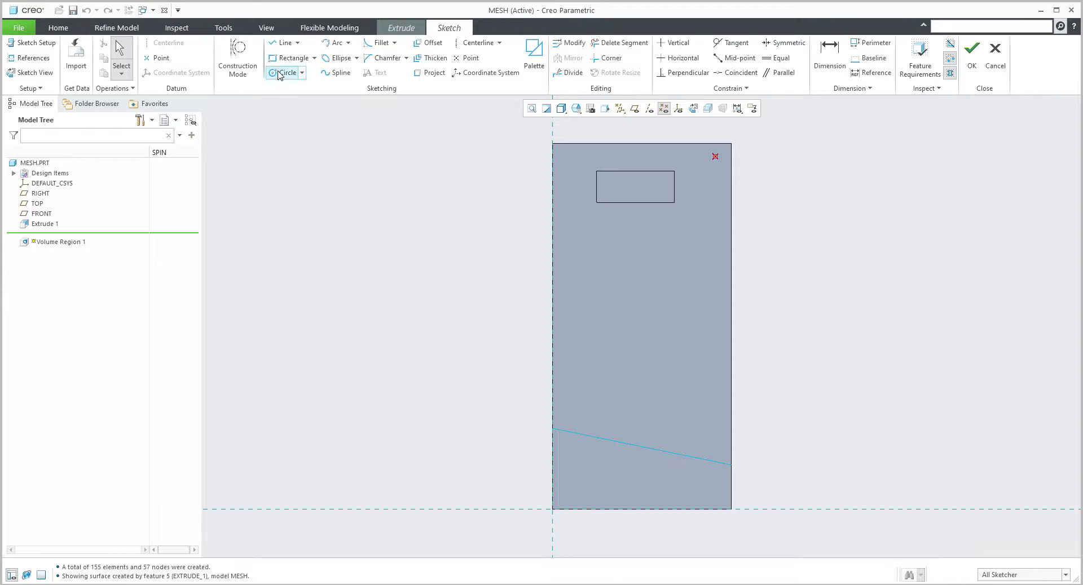
click(690, 285)
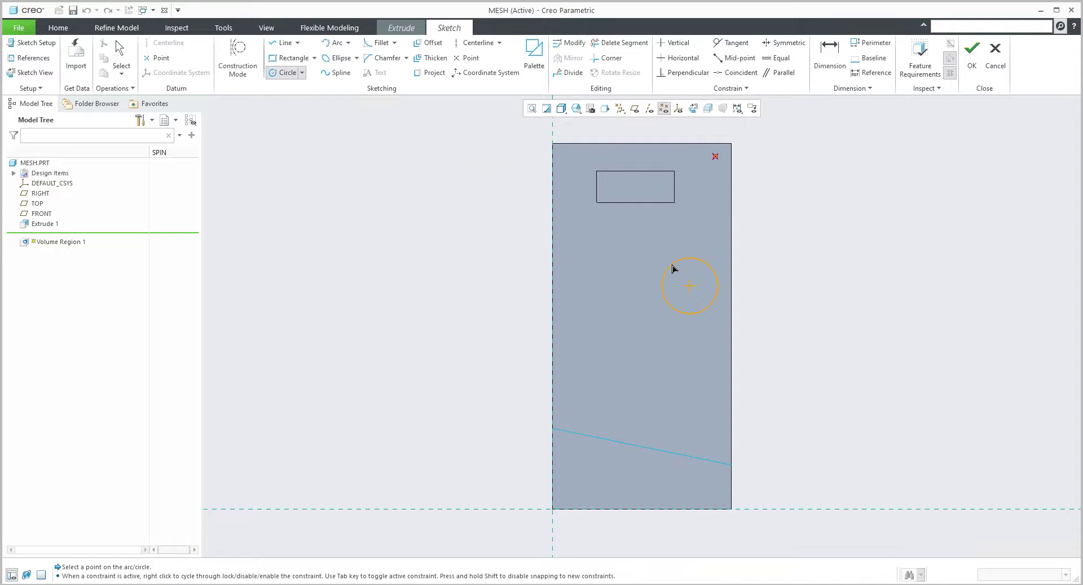
click(673, 269)
middle_click(783, 305)
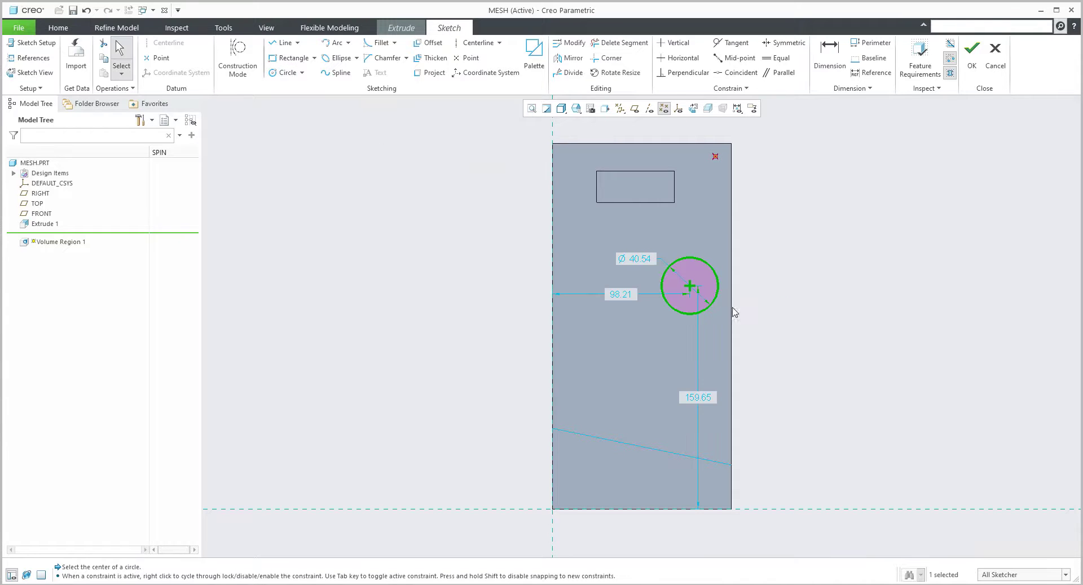
click(968, 67)
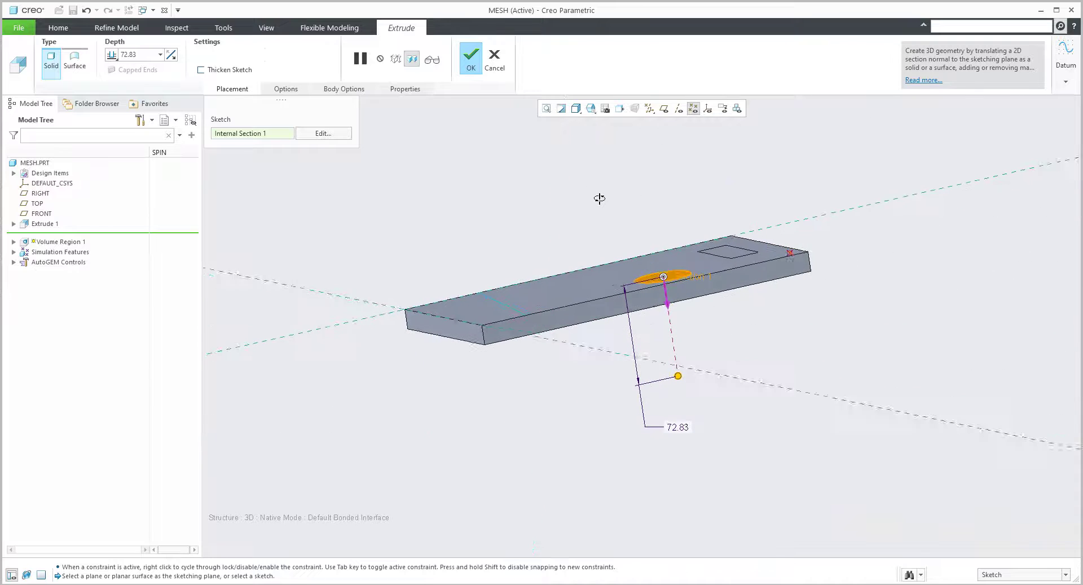
- Extend the circular volume region through the plate's full thickness and complete it
scroll(611, 265, up, 2)
drag(695, 406, 693, 384)
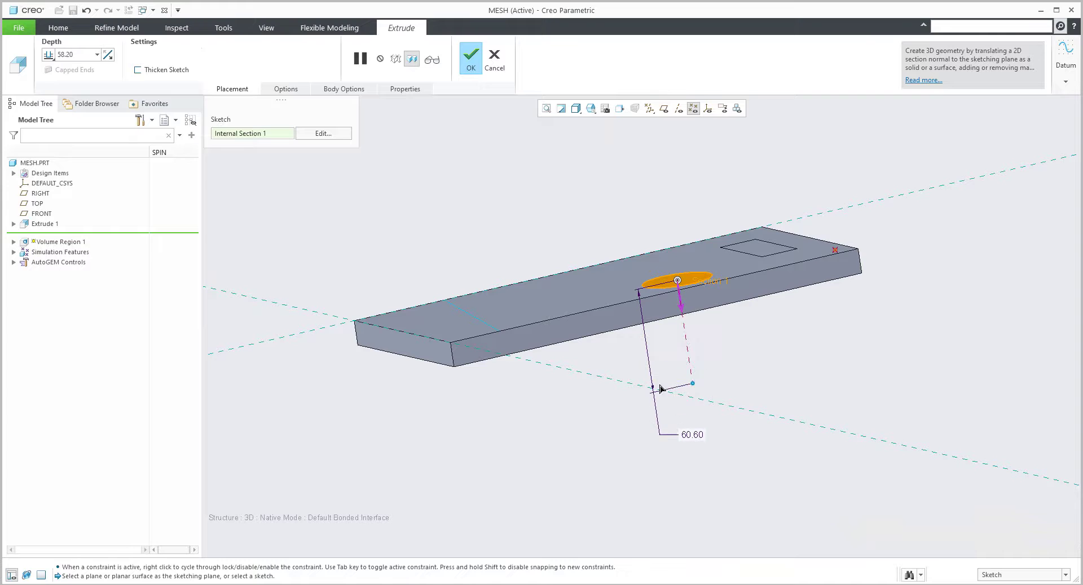
click(54, 57)
click(77, 107)
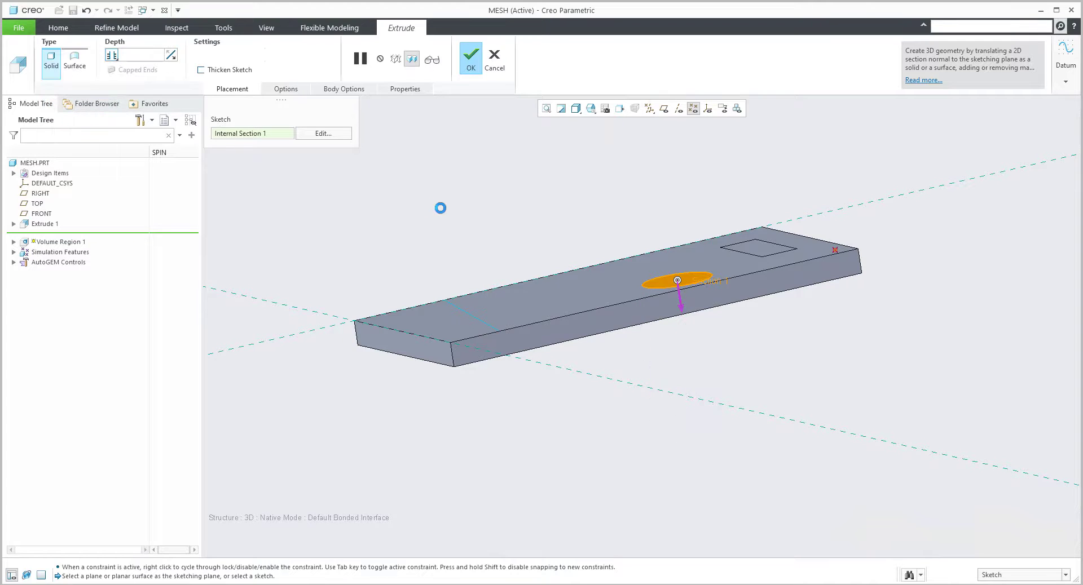
click(471, 59)
middle_drag(609, 232, 777, 377)
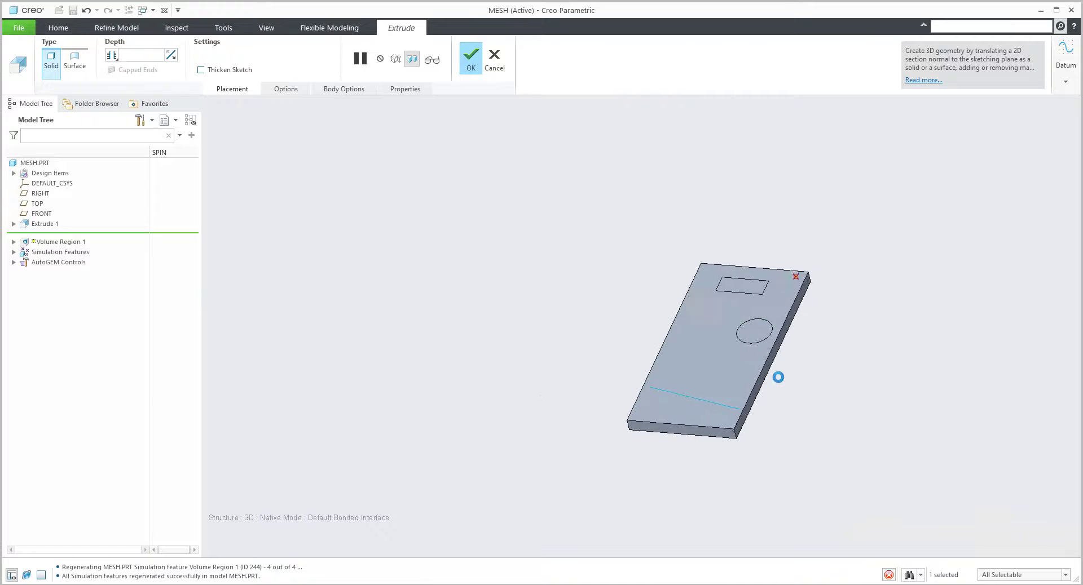
scroll(780, 367, up, 5)
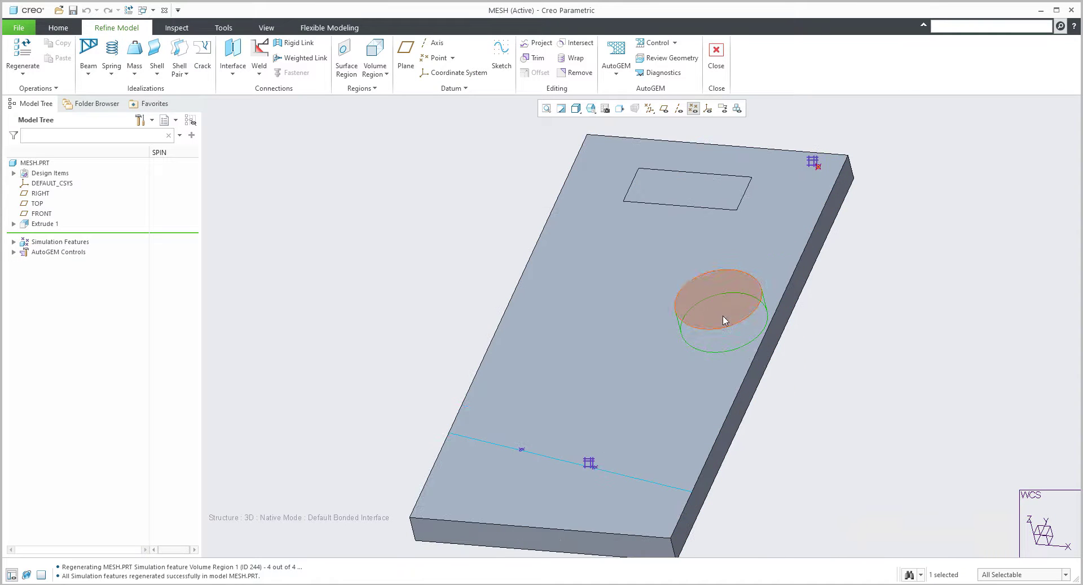
middle_drag(723, 320, 512, 221)
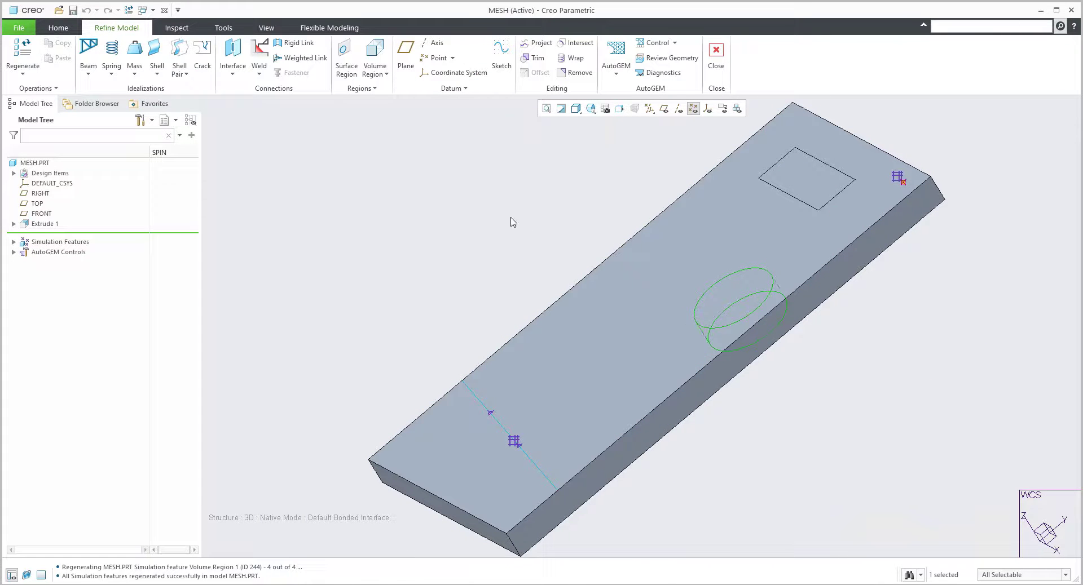
- Generate an AutoGEM mesh for all geometry with properties and examine the elements around the circular volume region
click(616, 53)
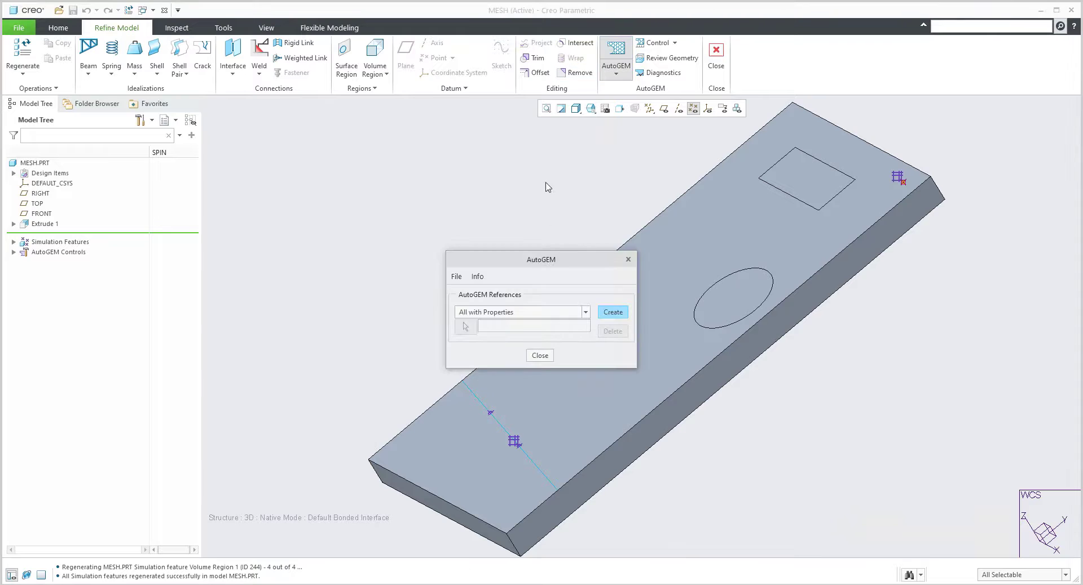
click(613, 312)
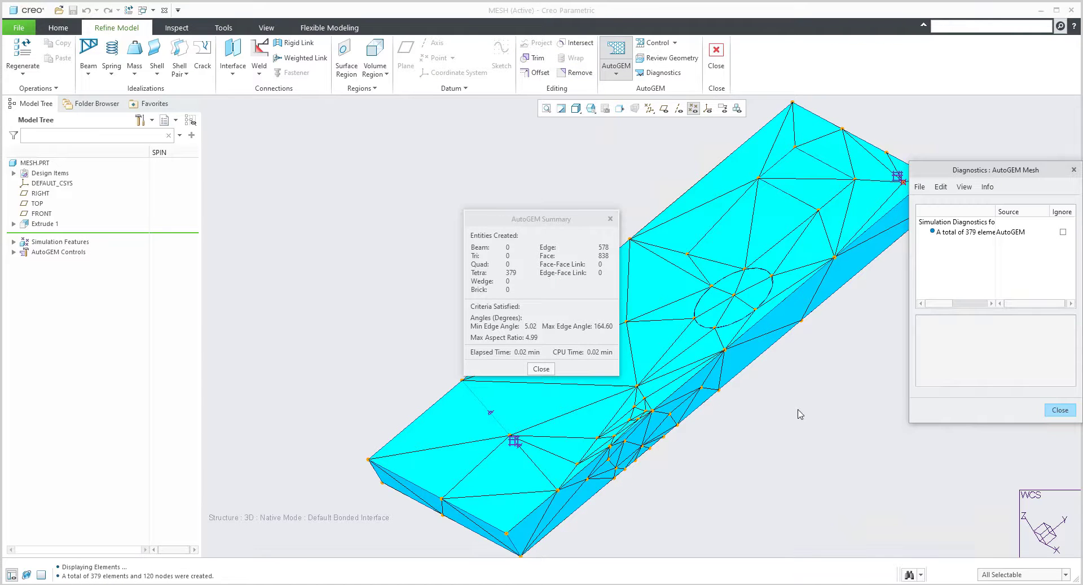
middle_drag(750, 402, 787, 337)
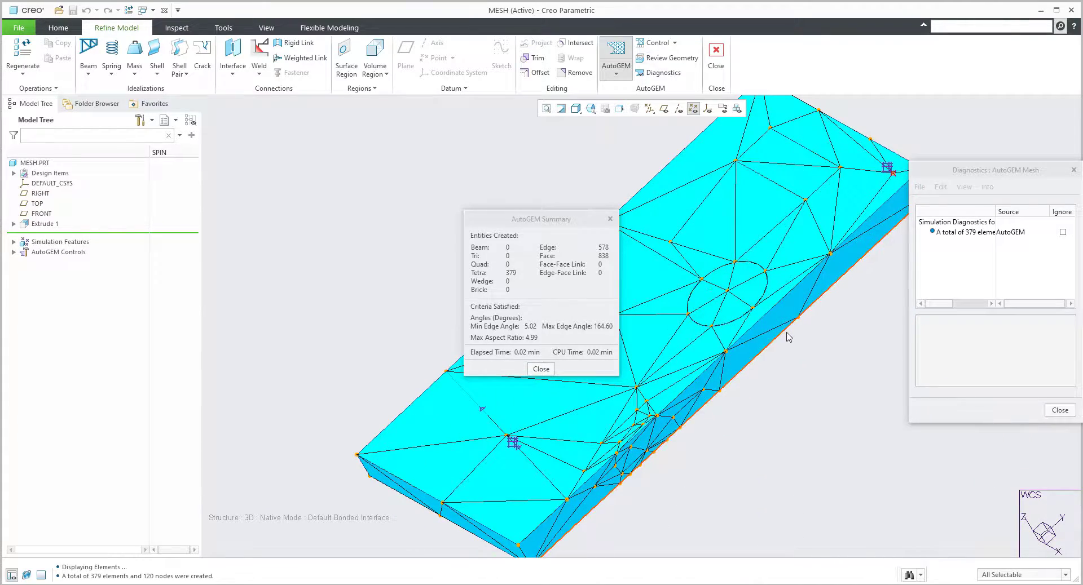
scroll(711, 316, up, 5)
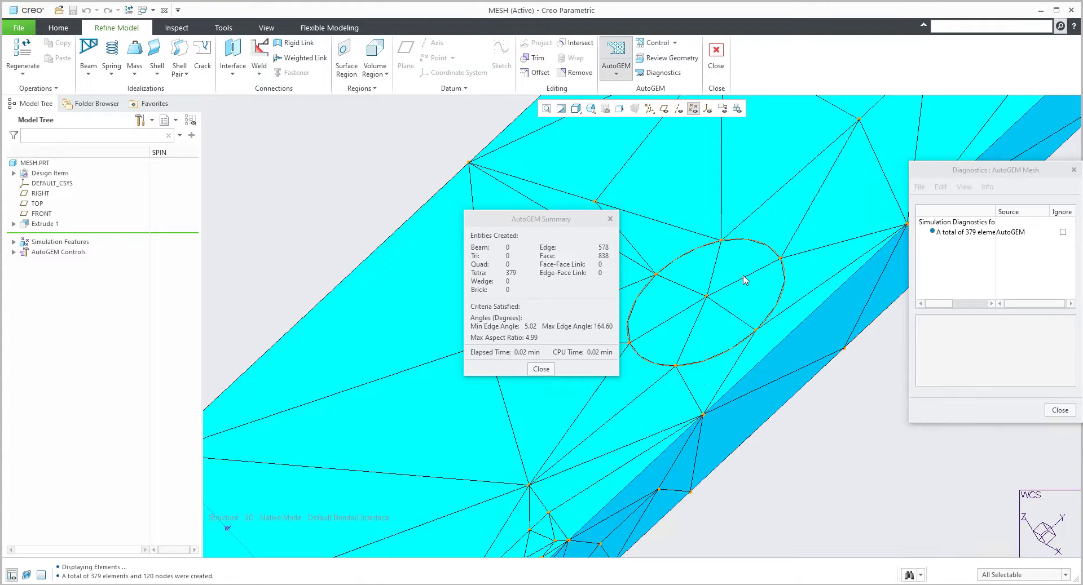
- Turn on Shrink Elements at 15% in the mesh display settings and examine the separated elements around the circular region
click(738, 109)
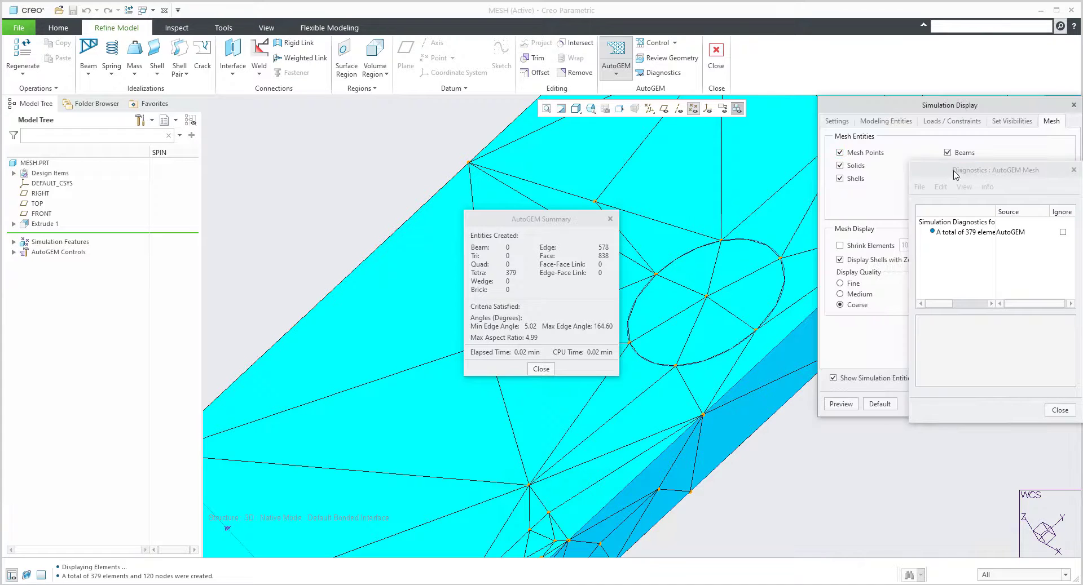
click(840, 245)
drag(901, 106, 747, 115)
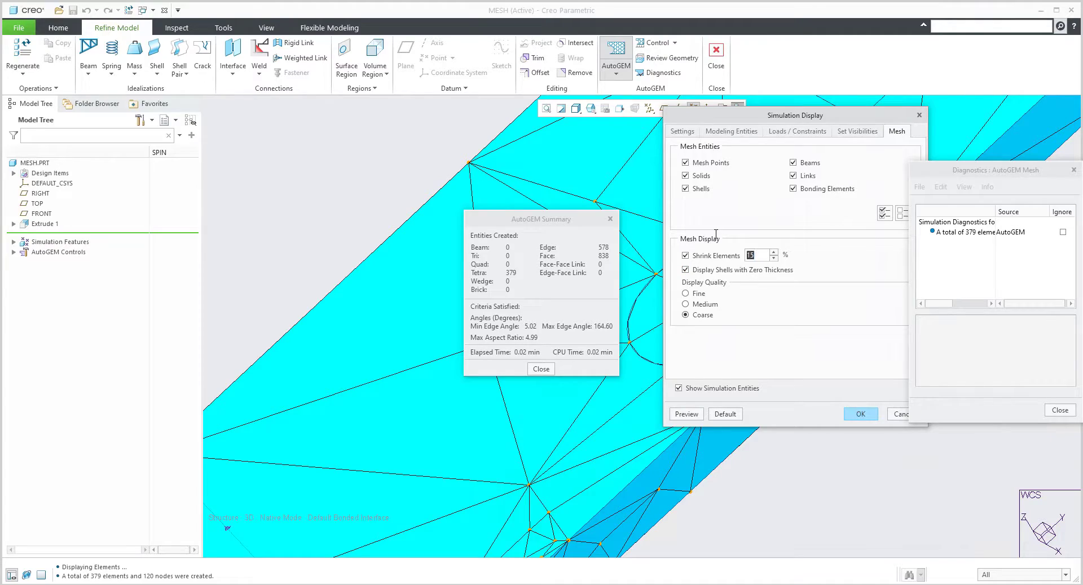
click(863, 416)
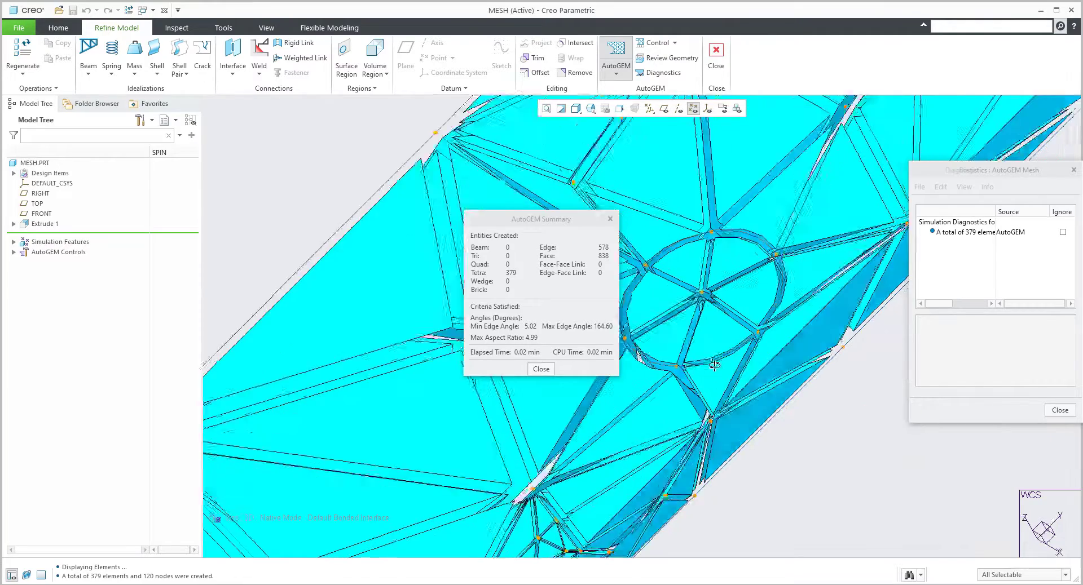
mouse_move(714, 365)
middle_down()
mouse_move(728, 398)
mouse_move(727, 244)
mouse_move(670, 258)
mouse_move(666, 242)
mouse_move(712, 350)
middle_up()
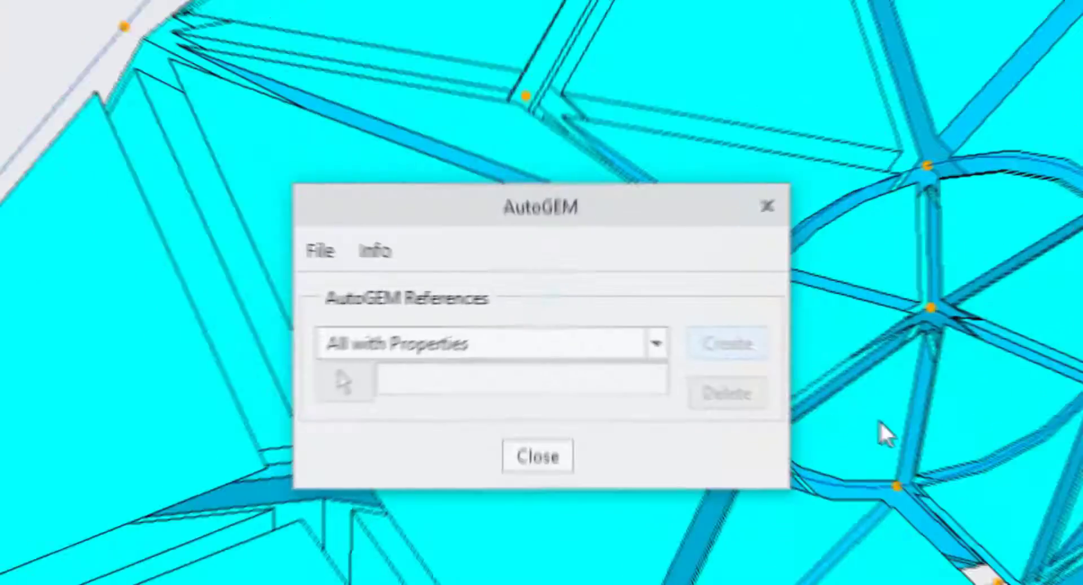